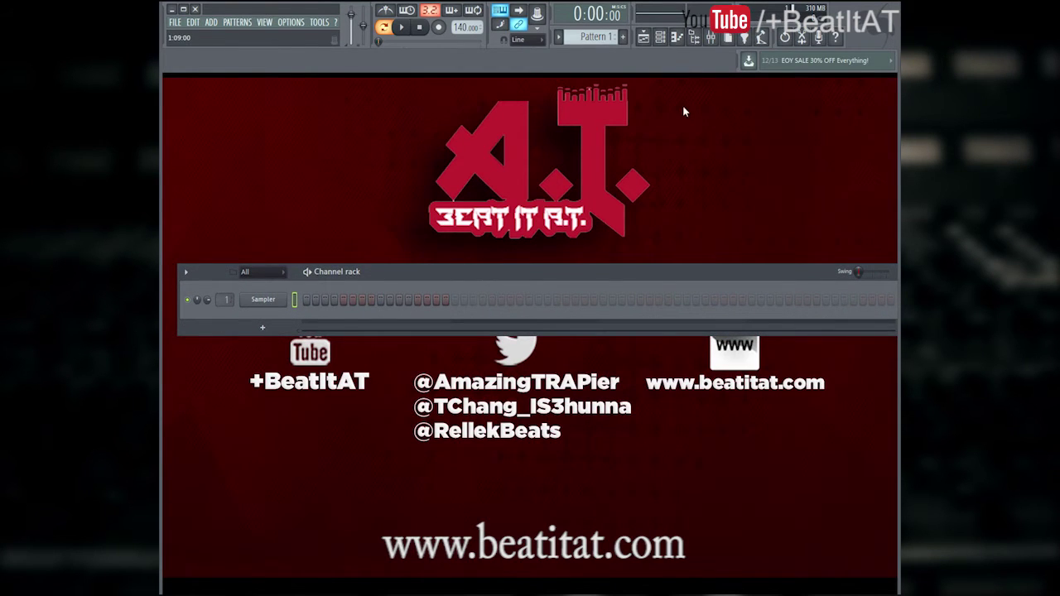
{"action": "left_click", "coordinate": [644, 37]}
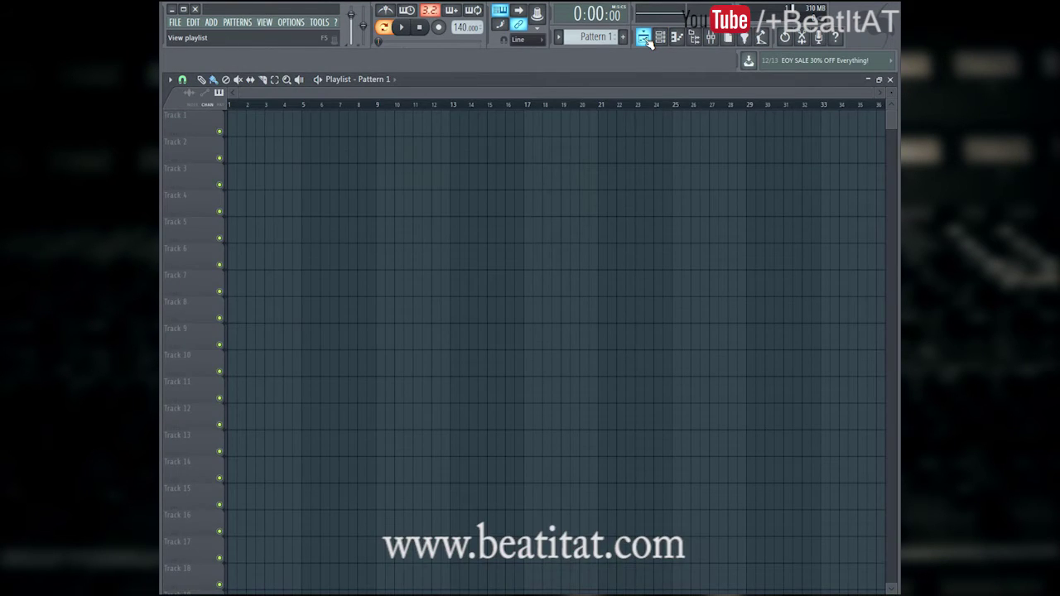
{"action": "left_click", "coordinate": [644, 37]}
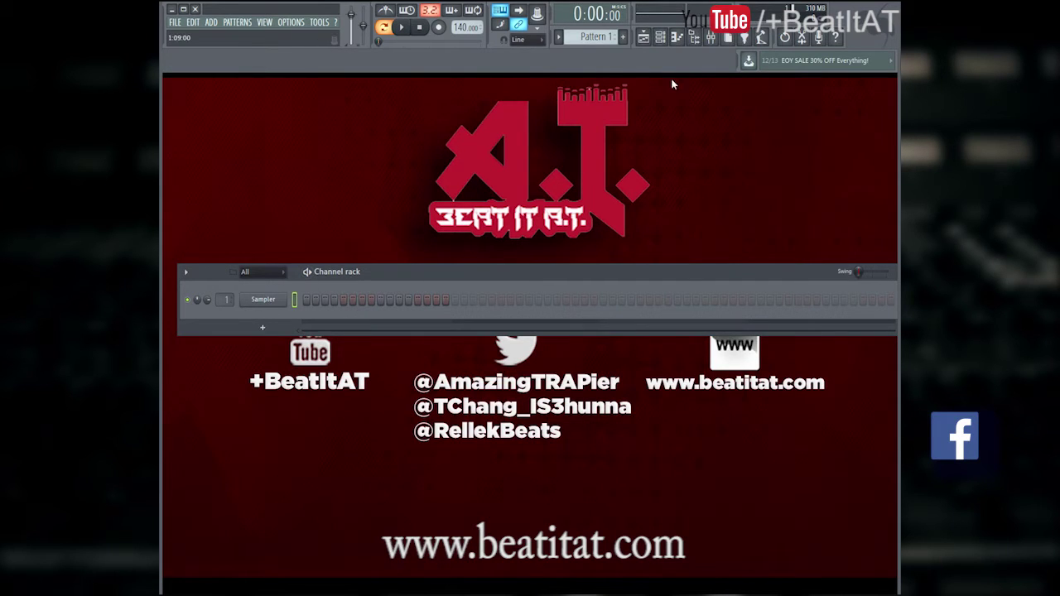
Step: Add the Cym - Orch Crash and Hat - Hat 1 samples from AT Sound Kit 1 as new channels in the channel rack
{"action": "left_click", "coordinate": [694, 38]}
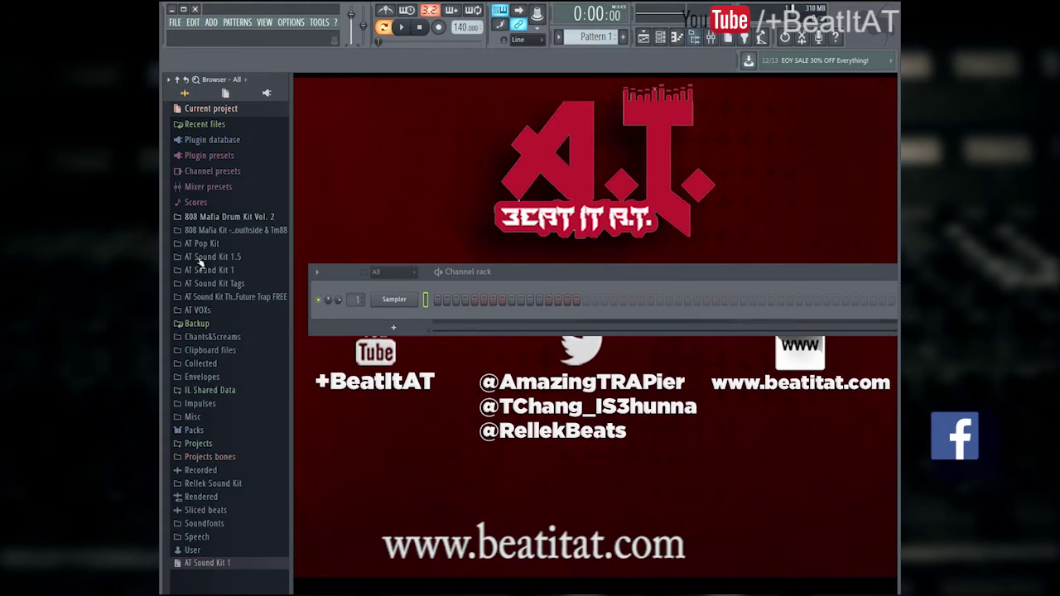
{"action": "left_click", "coordinate": [240, 273]}
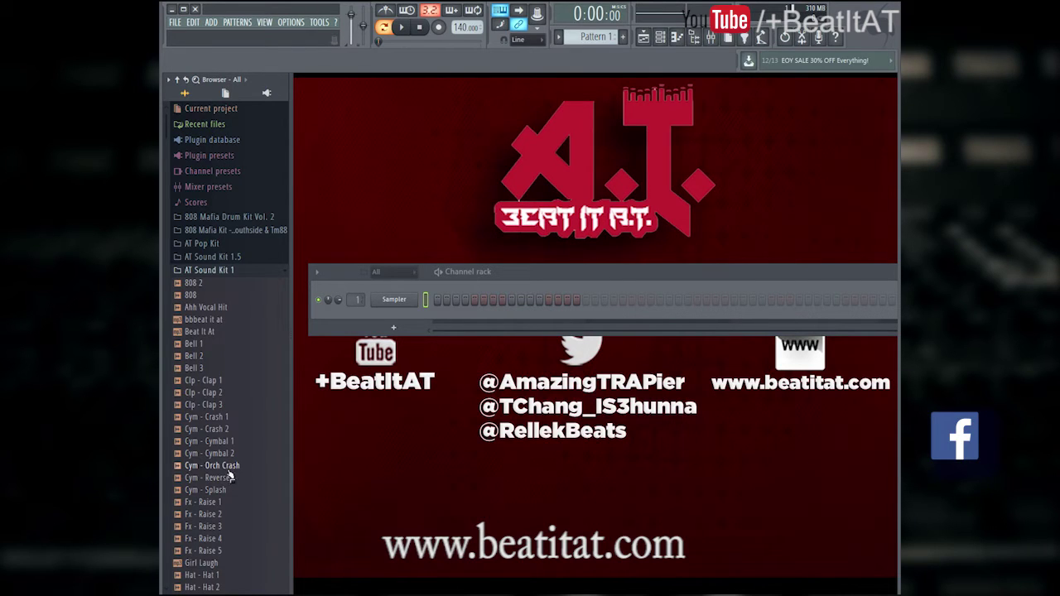
{"action": "left_click_drag", "start_coordinate": [230, 468], "coordinate": [431, 327]}
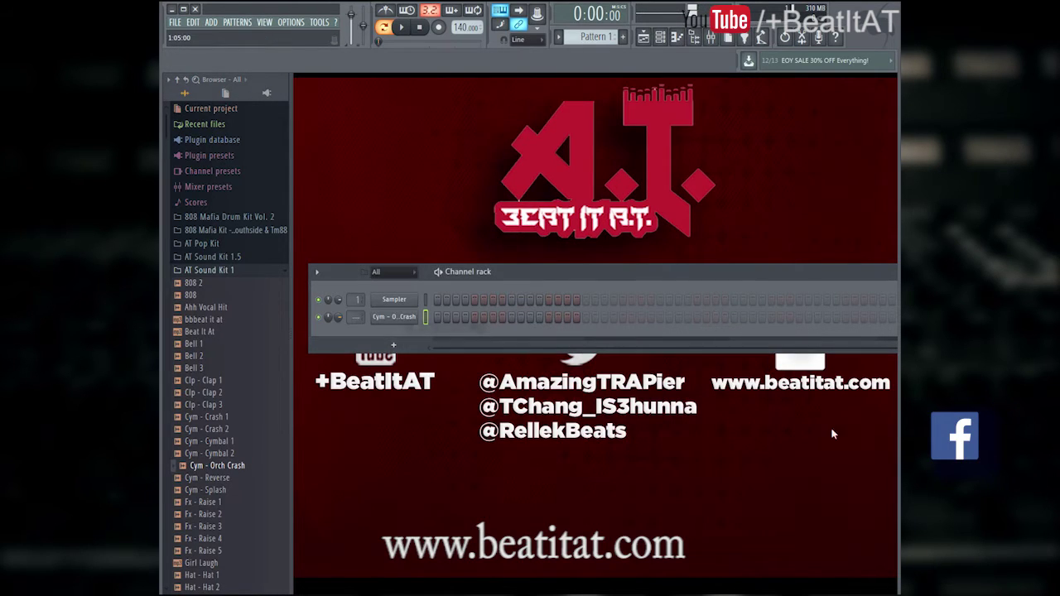
{"action": "scroll", "coordinate": [219, 509], "scroll_direction": "down", "scroll_amount": 5}
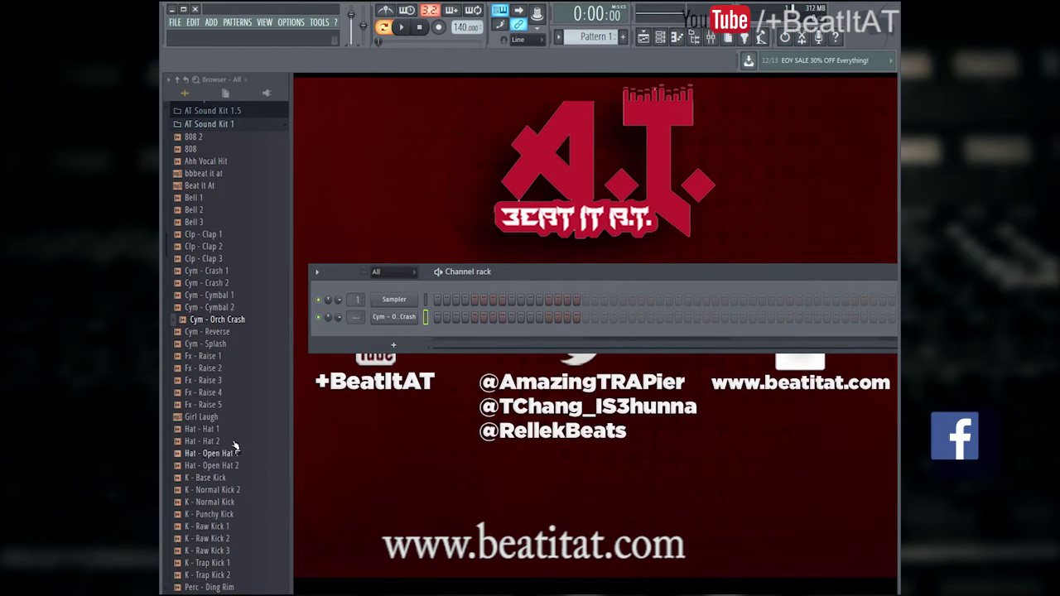
{"action": "left_click_drag", "start_coordinate": [234, 437], "coordinate": [394, 337]}
{"action": "left_click", "coordinate": [239, 125]}
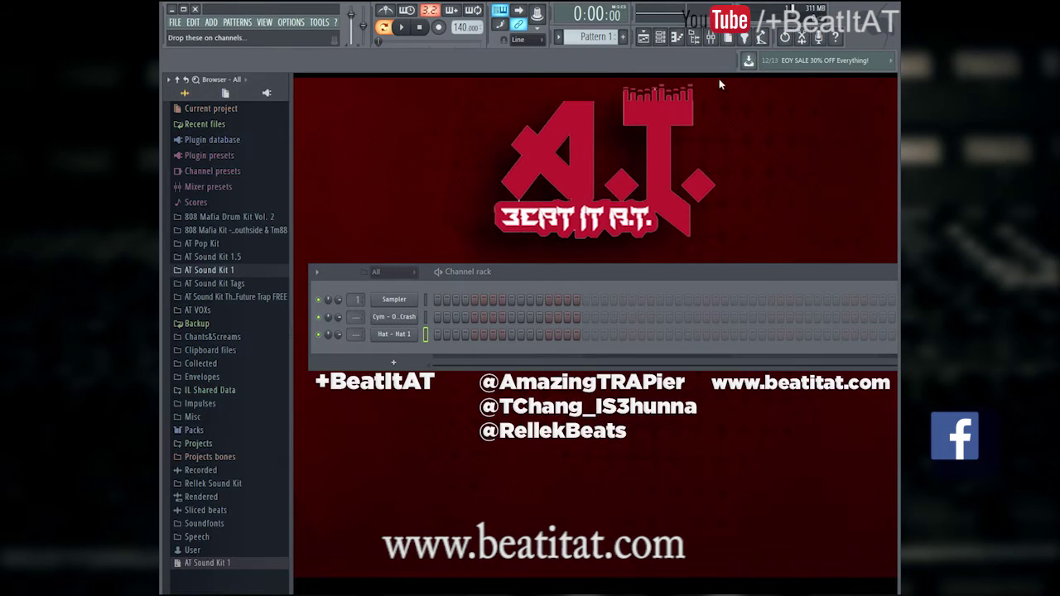
{"action": "left_click", "coordinate": [695, 38]}
Step: Program the orch crash on the first step and Hat 1 on all 16 steps, and play the pattern back
{"action": "left_click_drag", "start_coordinate": [577, 275], "coordinate": [596, 196]}
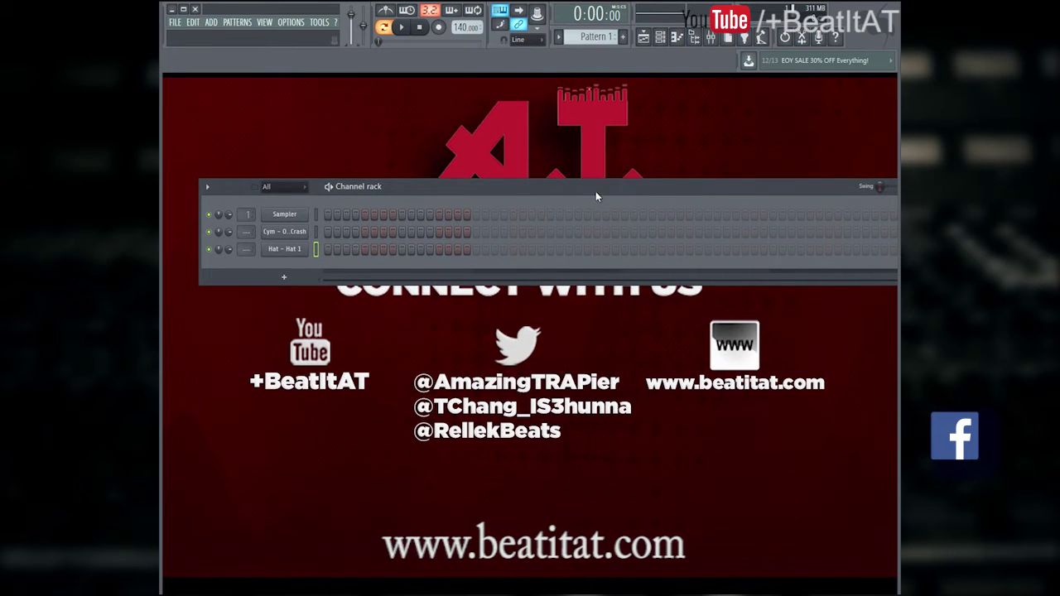
{"action": "left_click", "coordinate": [328, 232]}
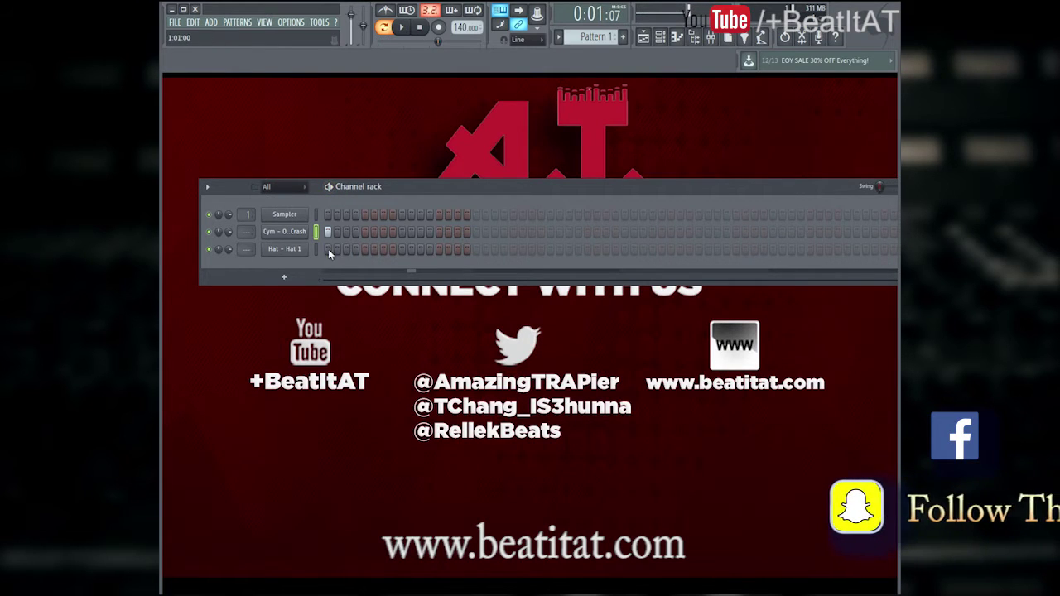
{"action": "left_click_drag", "start_coordinate": [328, 249], "coordinate": [418, 252]}
{"action": "key", "text": "space"}
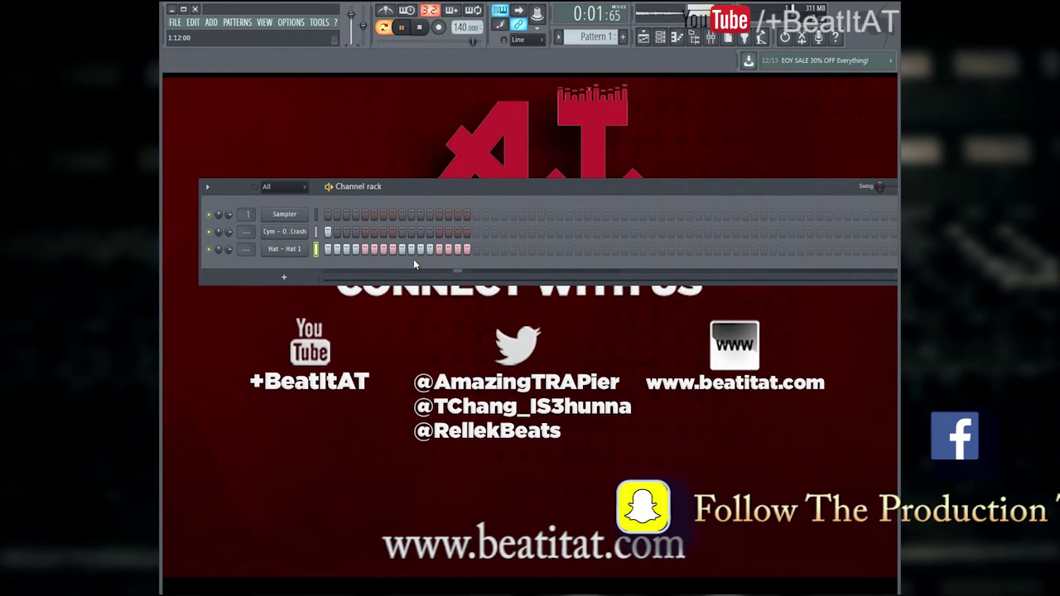
{"action": "key", "text": "space"}
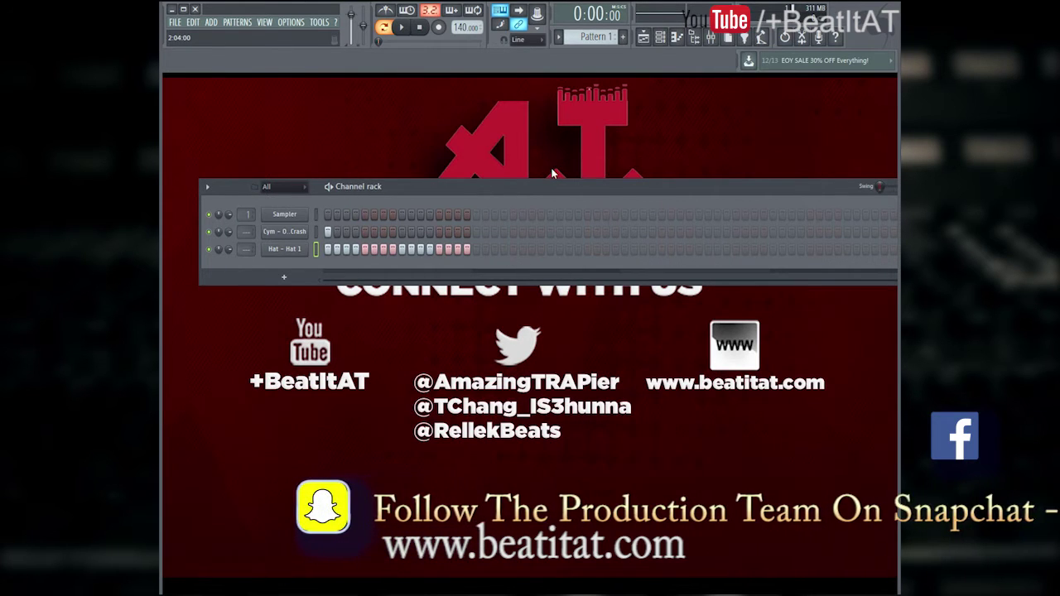
Step: Place a Pattern 1 clip on Track 1 at bar 5 of the playlist
{"action": "left_click", "coordinate": [643, 37]}
{"action": "left_click", "coordinate": [303, 132]}
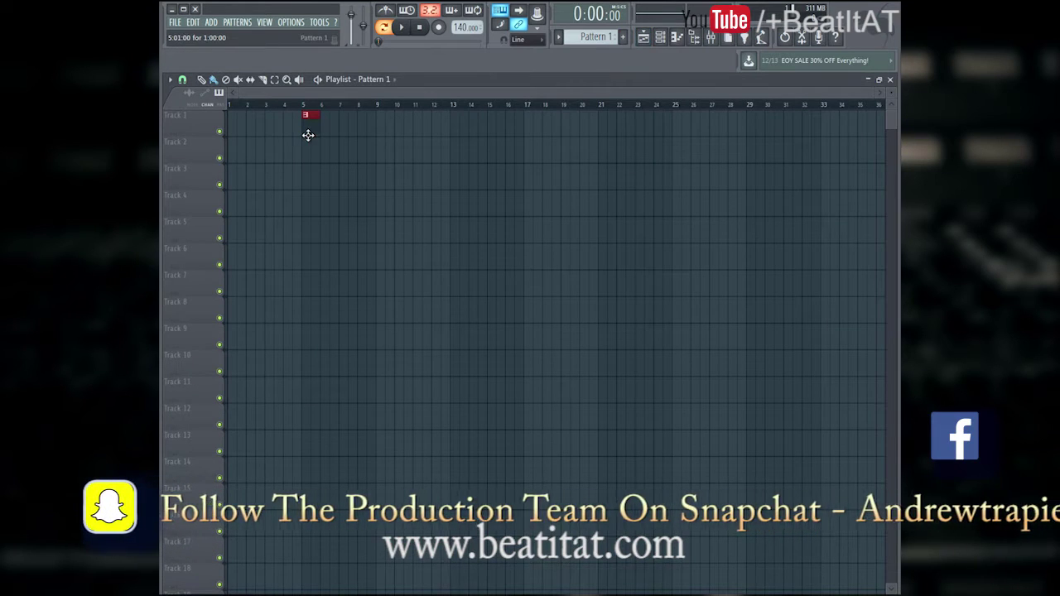
{"action": "left_click", "coordinate": [383, 80]}
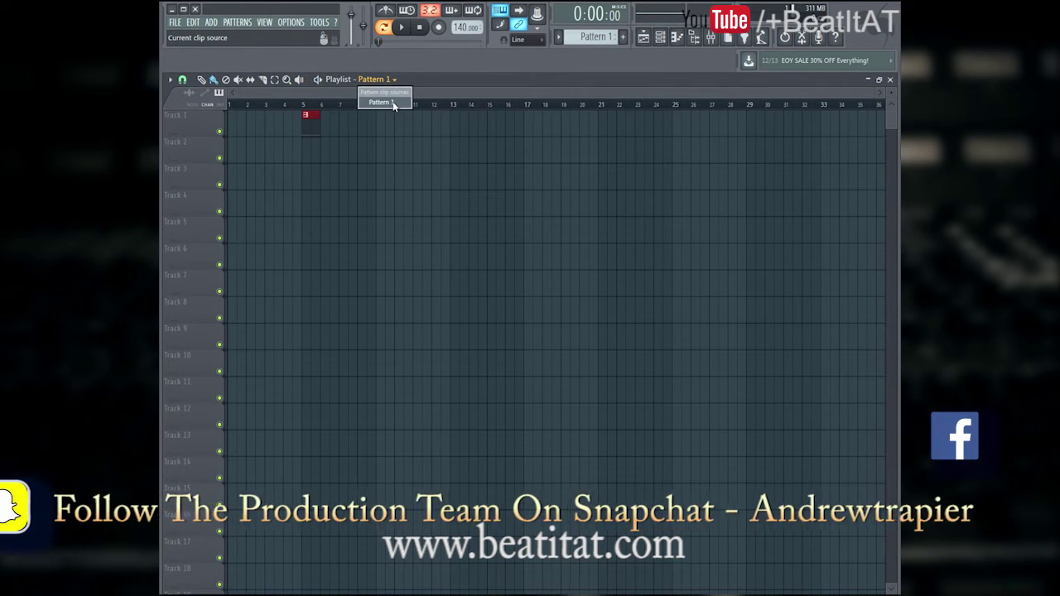
{"action": "left_click", "coordinate": [393, 102]}
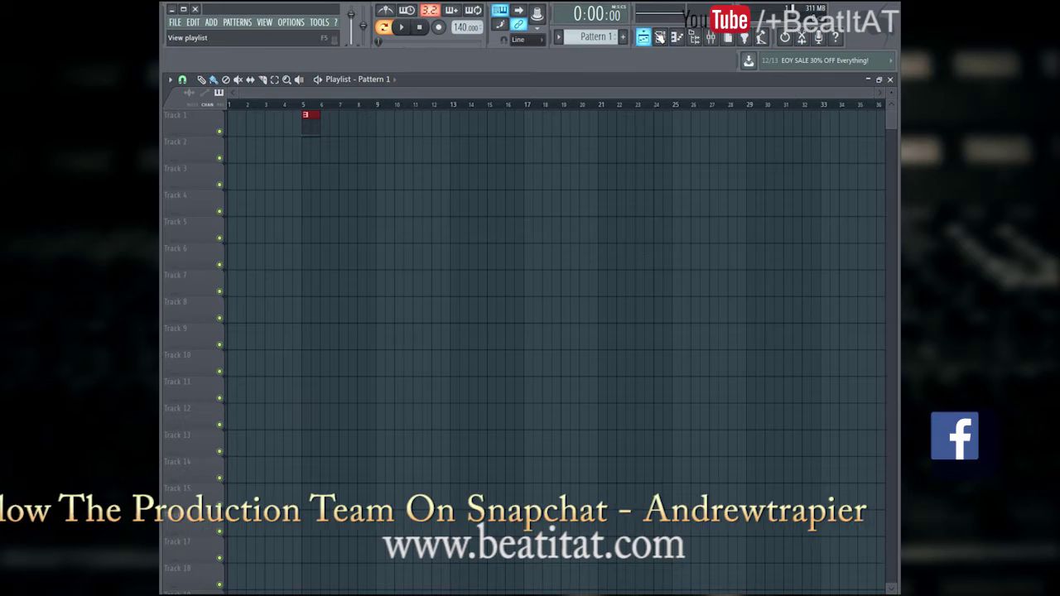
{"action": "left_click", "coordinate": [660, 36]}
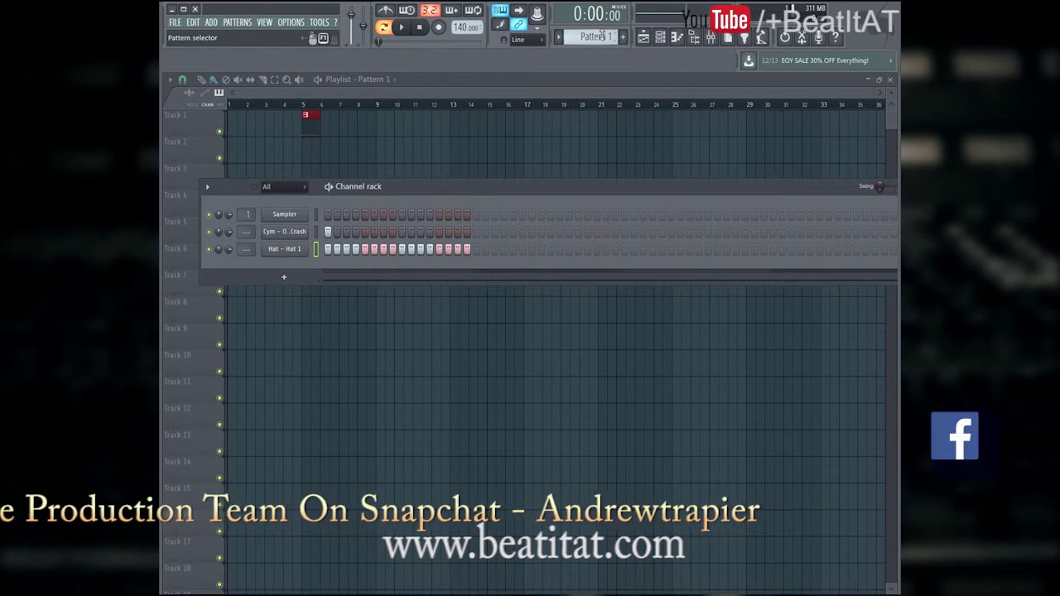
{"action": "scroll", "coordinate": [602, 36], "scroll_direction": "up", "scroll_amount": 2}
{"action": "scroll", "coordinate": [604, 35], "scroll_direction": "down", "scroll_amount": 2}
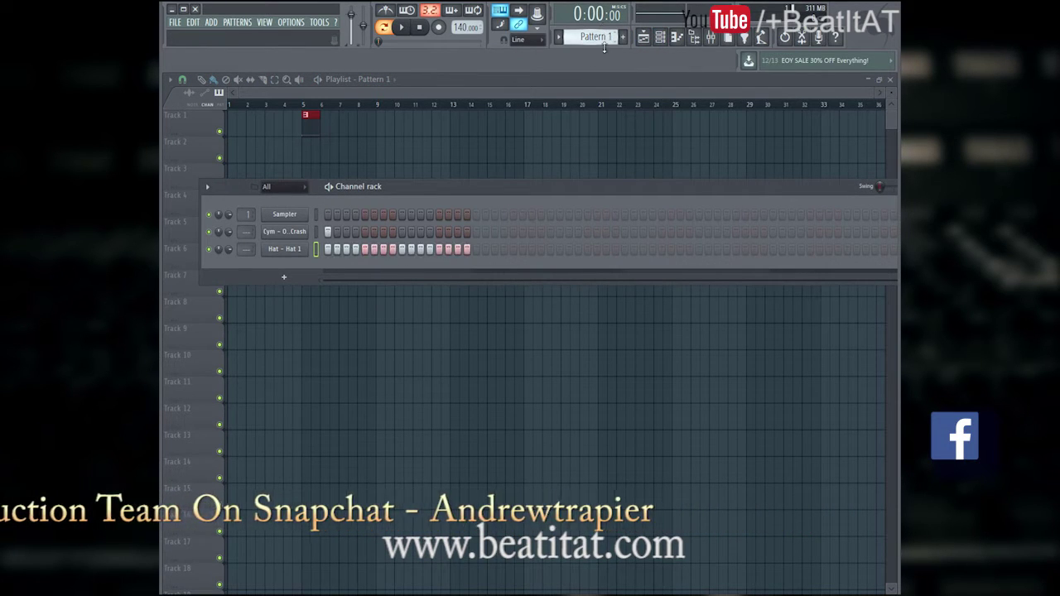
{"action": "scroll", "coordinate": [609, 37], "scroll_direction": "up", "scroll_amount": 2}
{"action": "scroll", "coordinate": [607, 36], "scroll_direction": "down", "scroll_amount": 3}
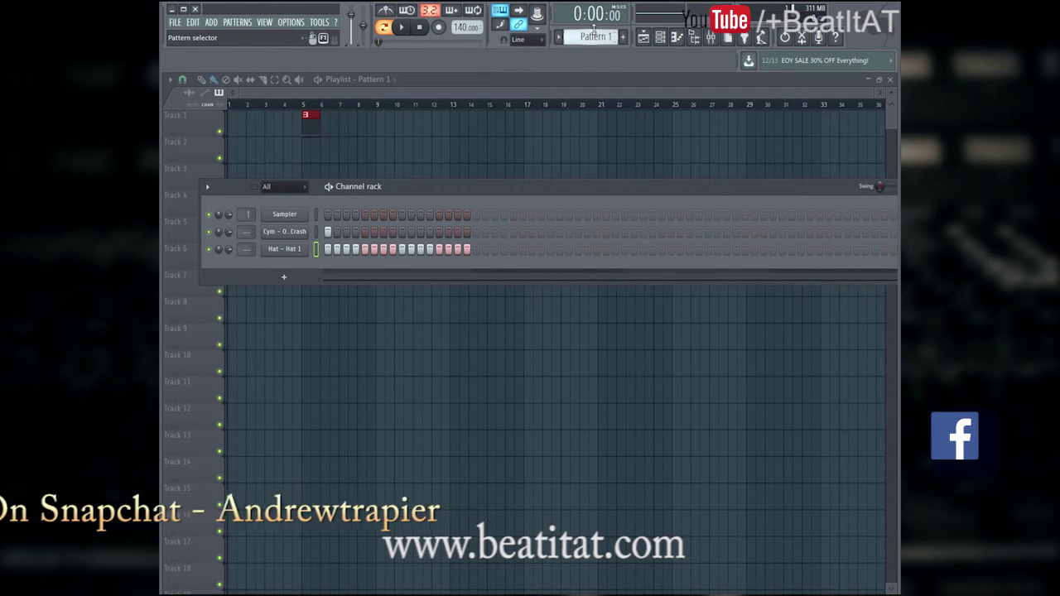
{"action": "scroll", "coordinate": [594, 37], "scroll_direction": "up", "scroll_amount": 5}
{"action": "scroll", "coordinate": [594, 36], "scroll_direction": "down", "scroll_amount": 5}
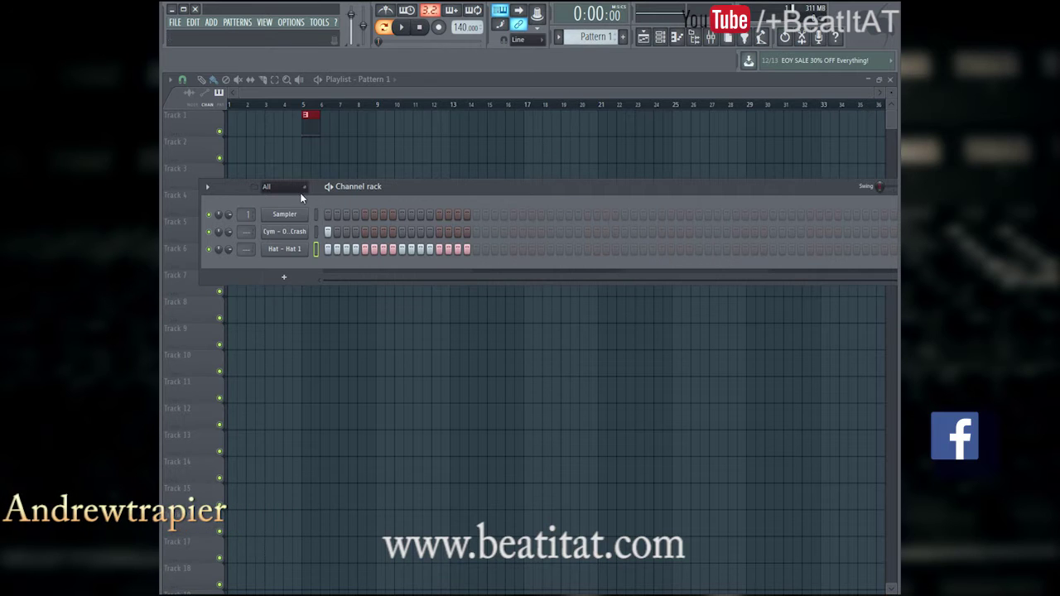
Step: Replace the bar 5 clip with a Pattern 1 clip at bar 1 of Track 1, extended to four bars
{"action": "right_click", "coordinate": [308, 122]}
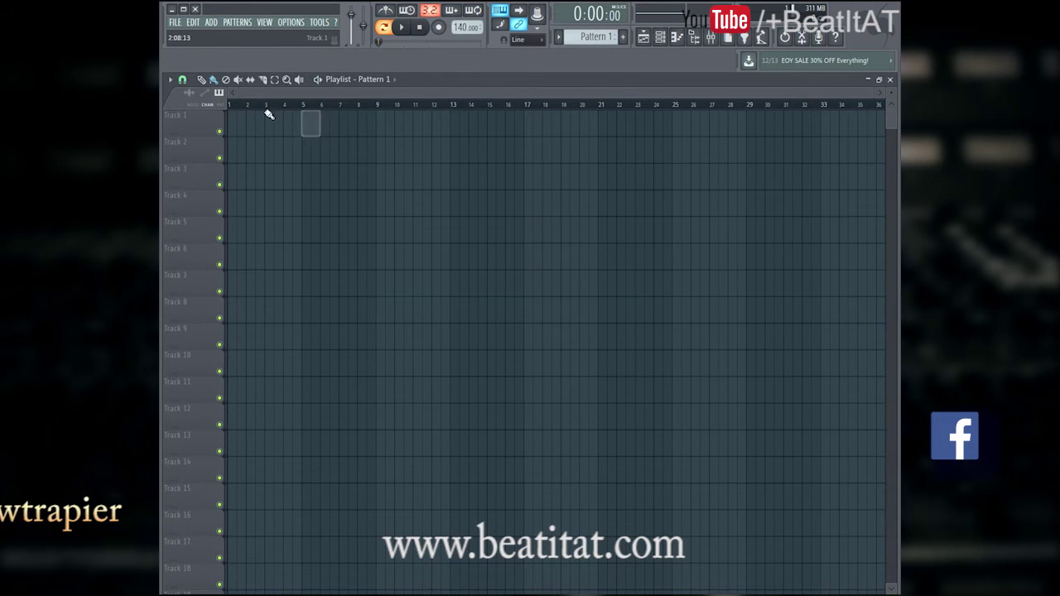
{"action": "left_click_drag", "start_coordinate": [890, 96], "coordinate": [890, 99]}
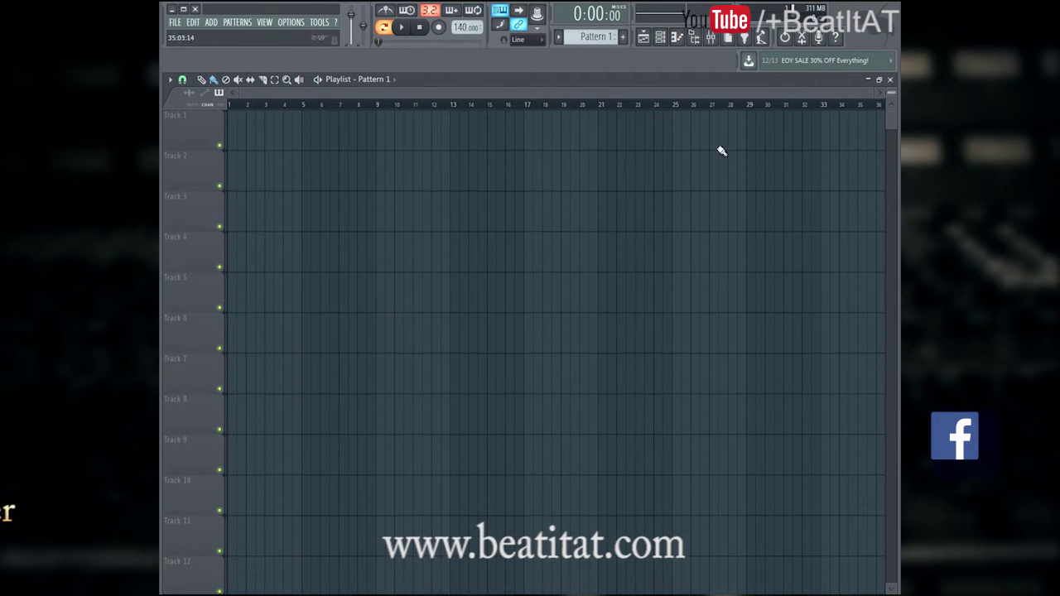
{"action": "left_click_drag", "start_coordinate": [258, 137], "coordinate": [224, 133]}
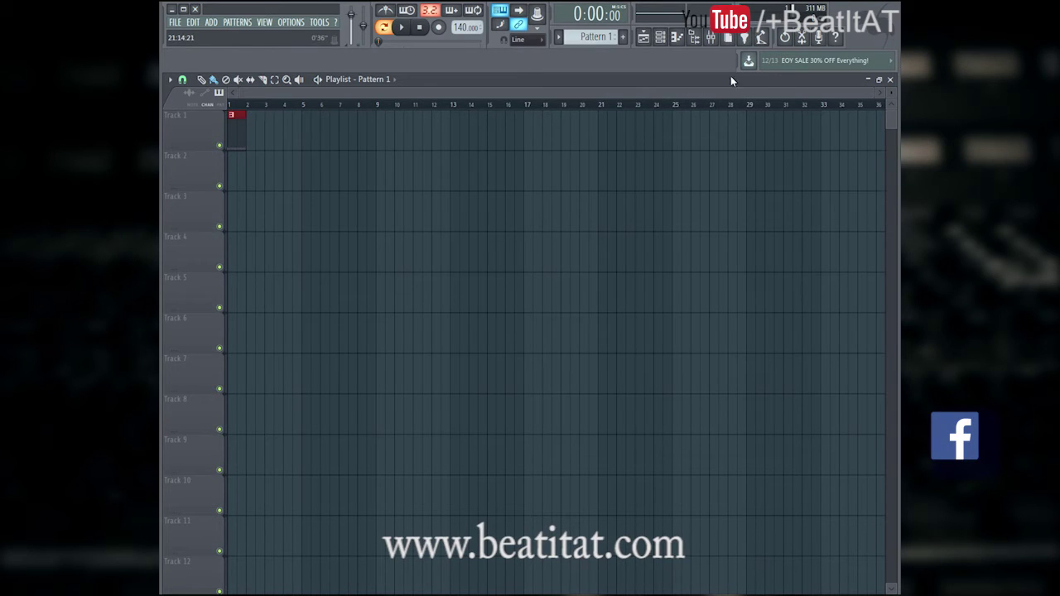
{"action": "left_click_drag", "start_coordinate": [892, 95], "coordinate": [891, 97]}
{"action": "left_click_drag", "start_coordinate": [245, 149], "coordinate": [299, 149]}
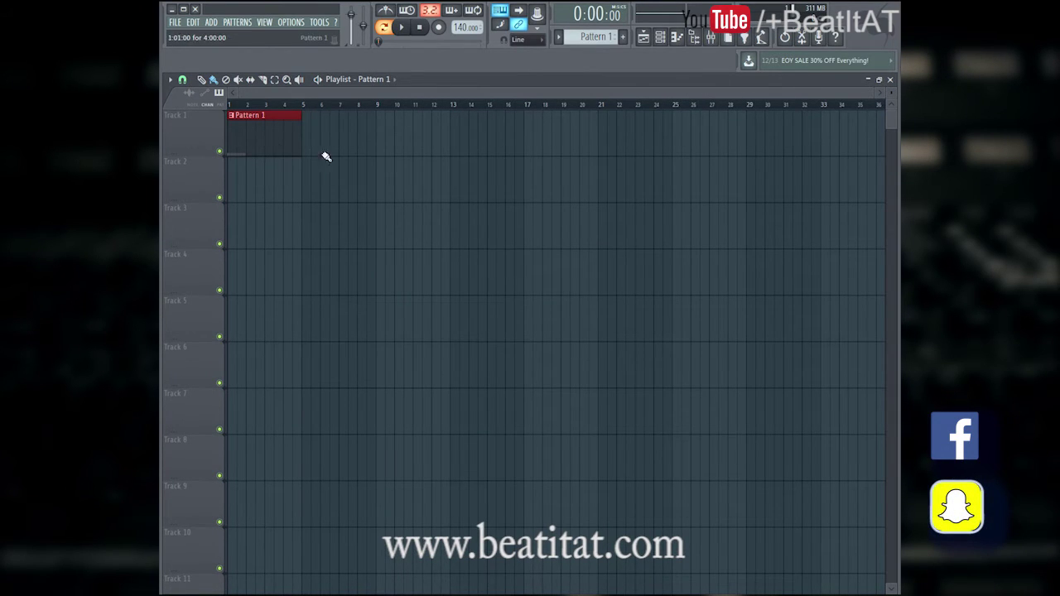
Step: Switch playback to song mode and play the playlist arrangement from bar 1
{"action": "key", "text": "l"}
{"action": "key", "text": "space"}
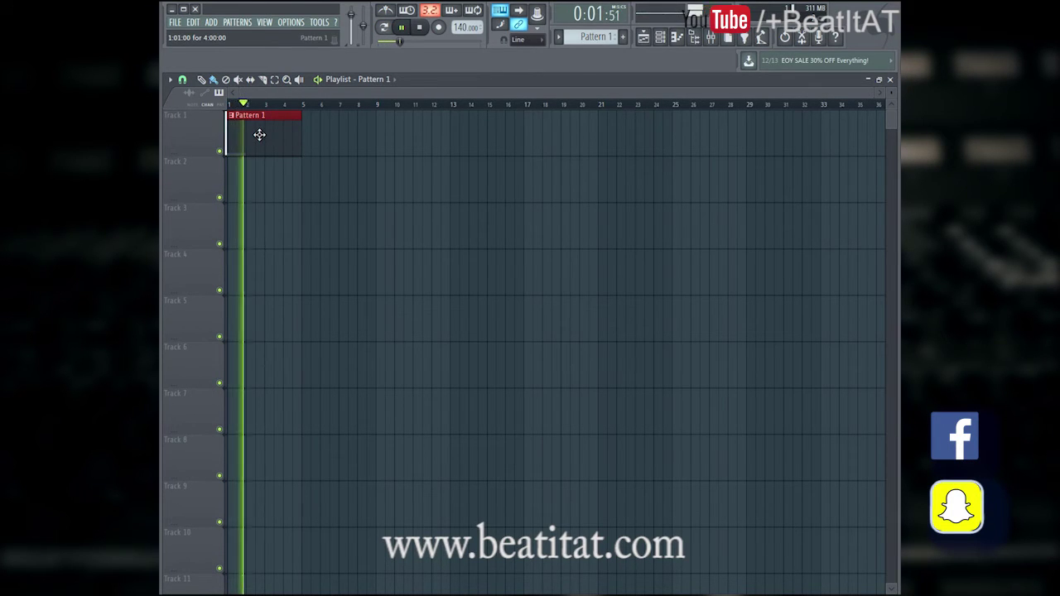
{"action": "key", "text": "space"}
{"action": "left_click", "coordinate": [236, 105]}
{"action": "left_click", "coordinate": [230, 104]}
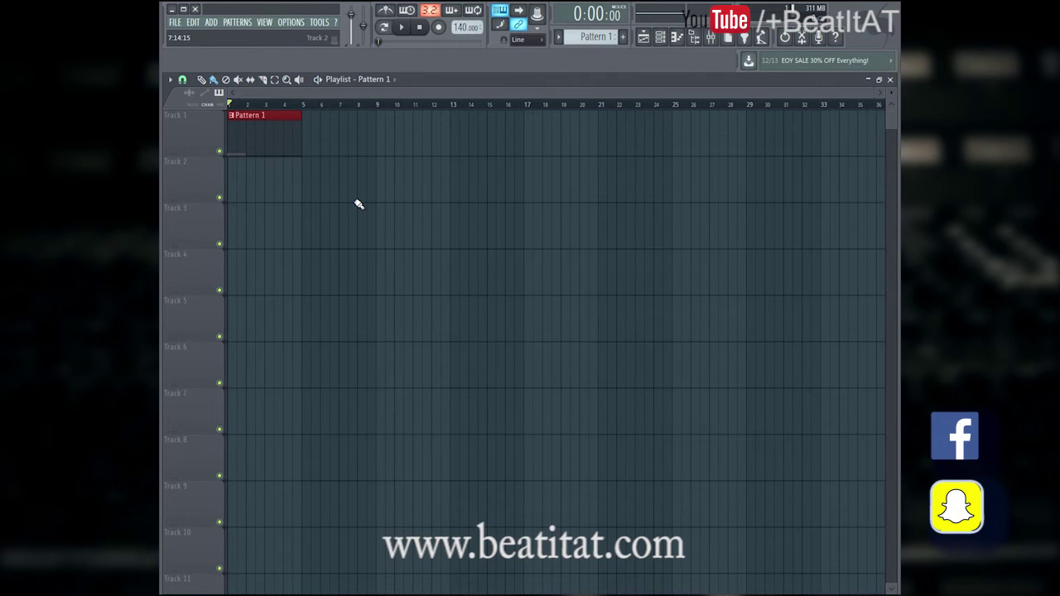
{"action": "key", "text": "space"}
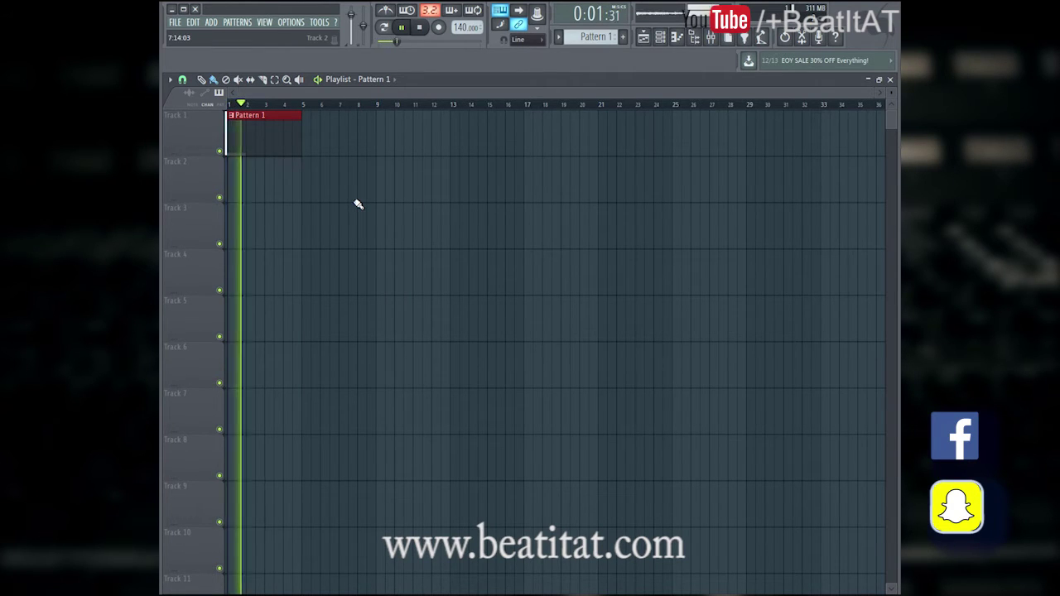
{"action": "key", "text": "space"}
Step: Shorten the Pattern 1 clip on Track 1 to one bar and place a second one-bar clip at bar 2
{"action": "left_click_drag", "start_coordinate": [264, 141], "coordinate": [296, 142]}
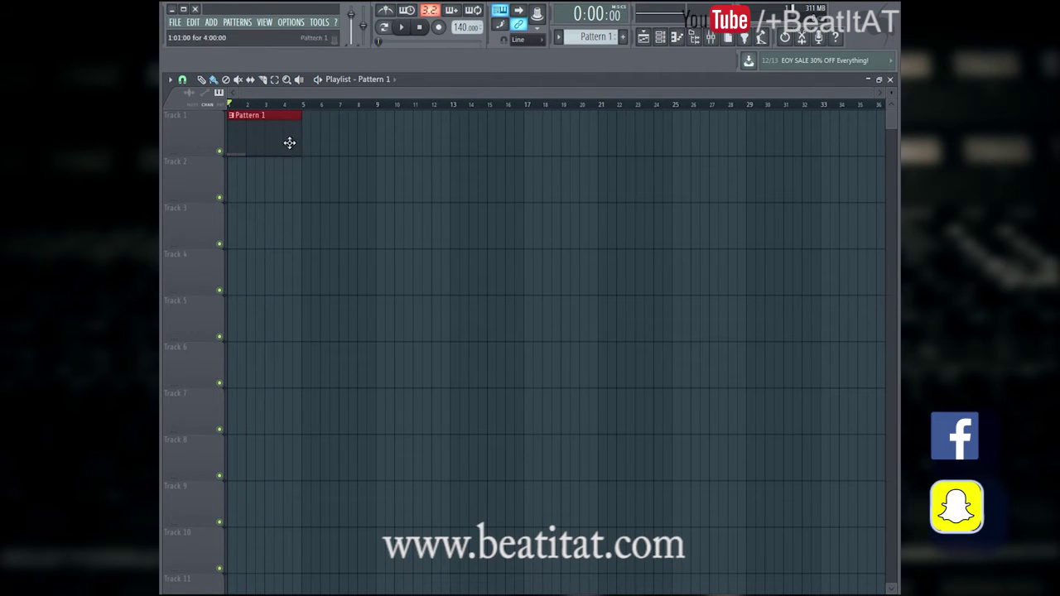
{"action": "left_click", "coordinate": [661, 37]}
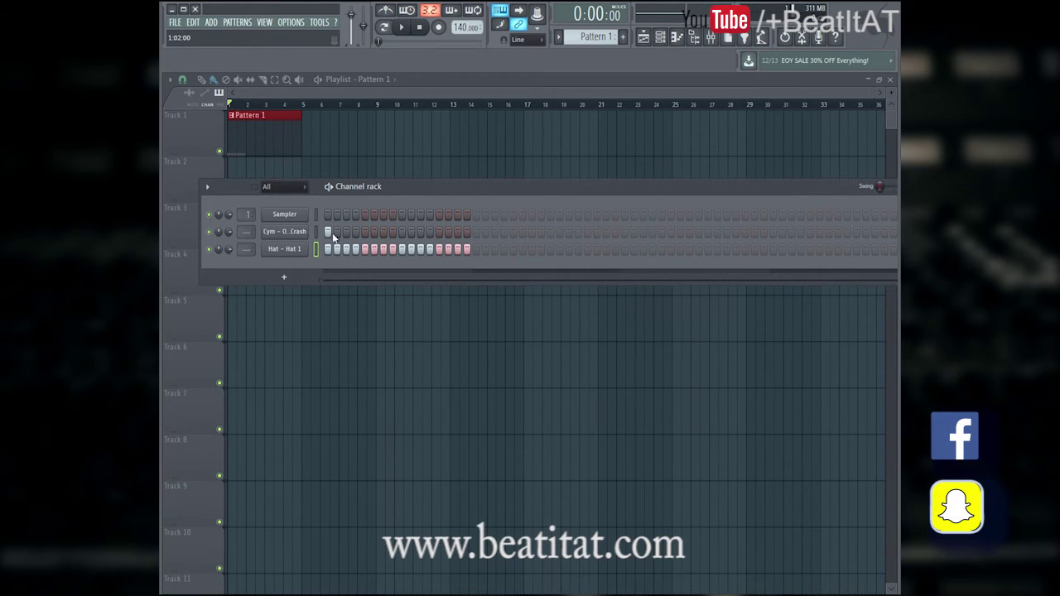
{"action": "left_click_drag", "start_coordinate": [382, 139], "coordinate": [245, 146]}
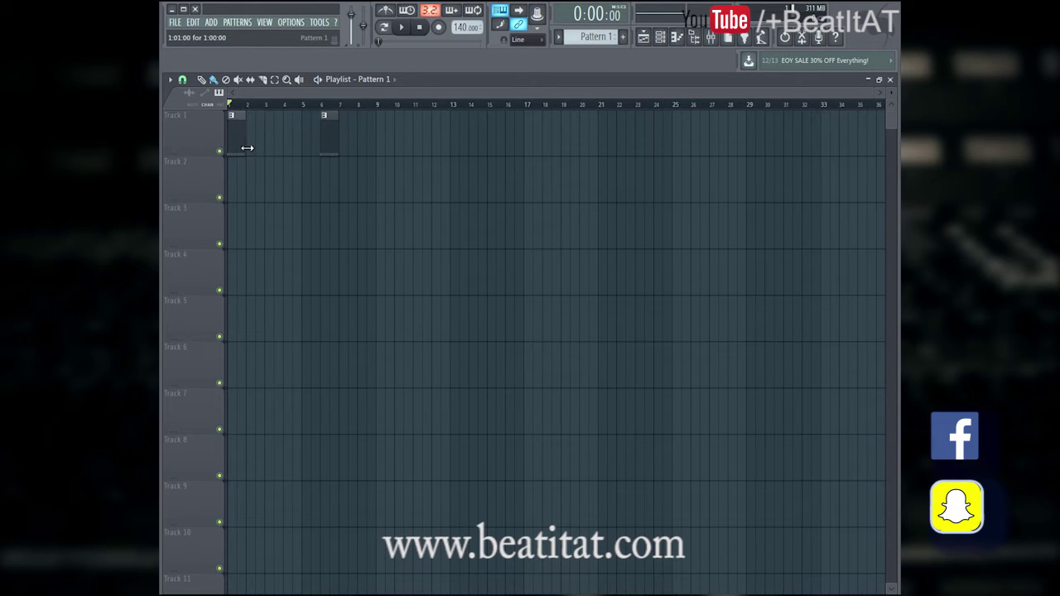
{"action": "left_click_drag", "start_coordinate": [324, 137], "coordinate": [254, 147]}
{"action": "left_click", "coordinate": [662, 37]}
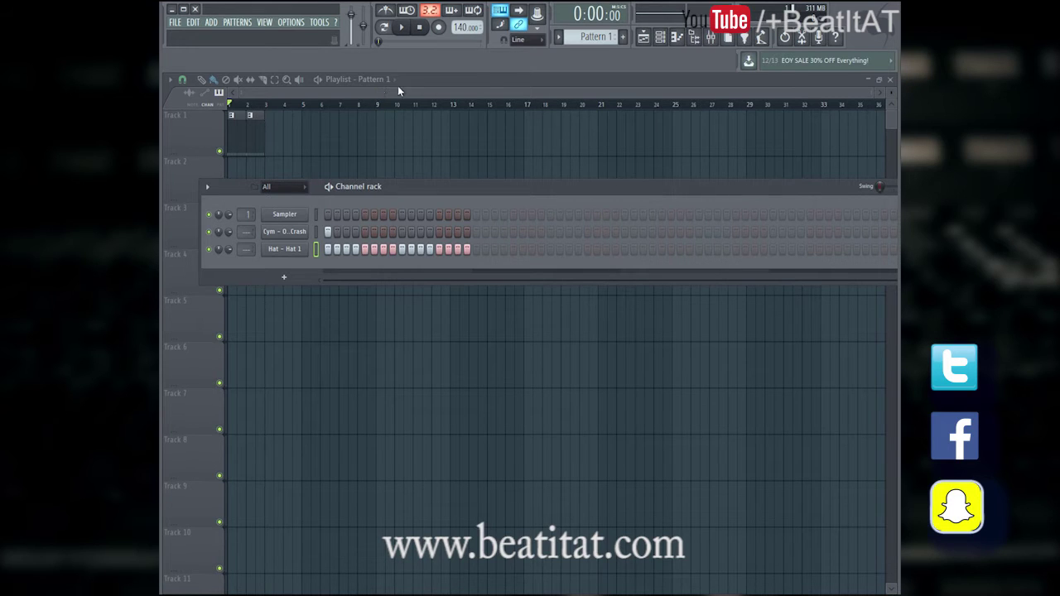
{"action": "left_click", "coordinate": [561, 38]}
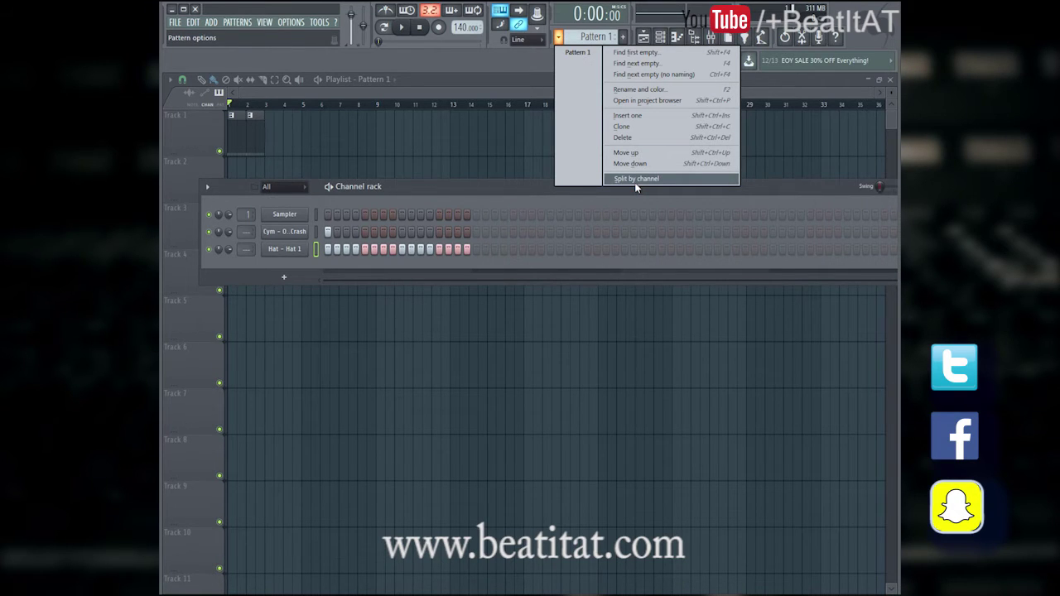
{"action": "left_click", "coordinate": [211, 190]}
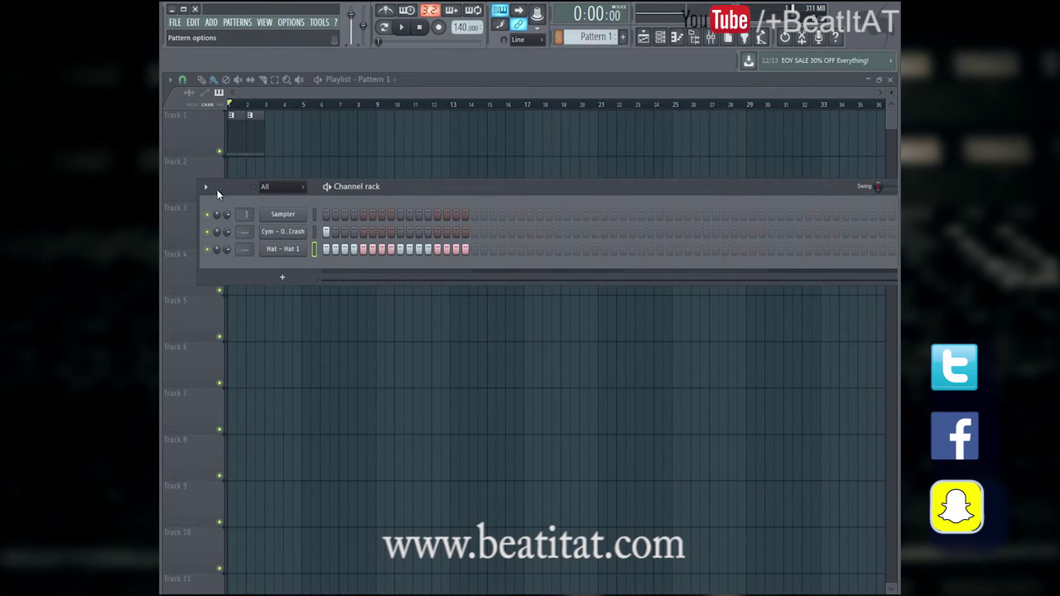
{"action": "left_click", "coordinate": [205, 188]}
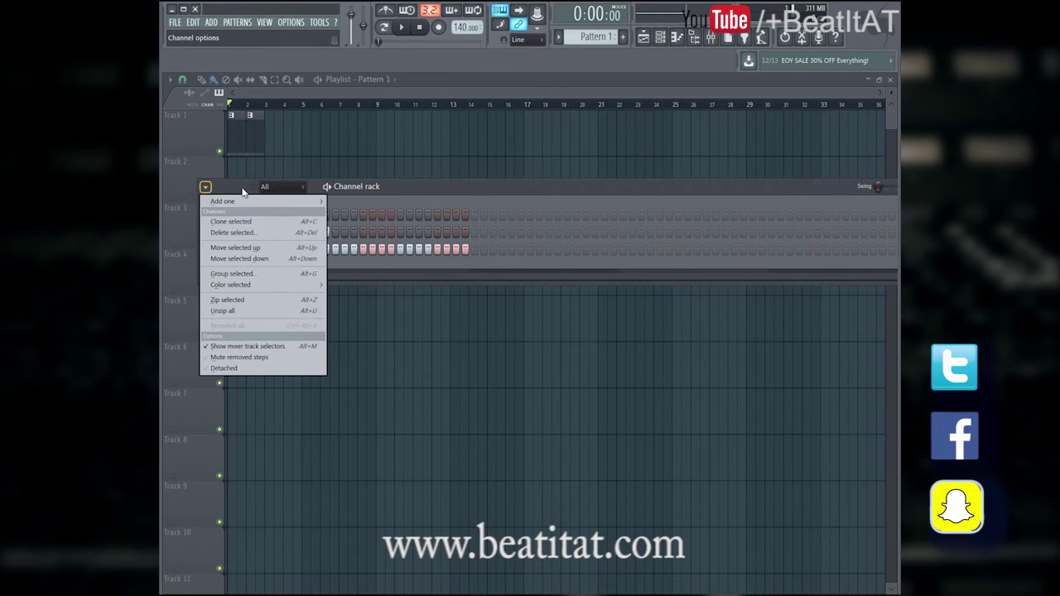
{"action": "left_click", "coordinate": [420, 190]}
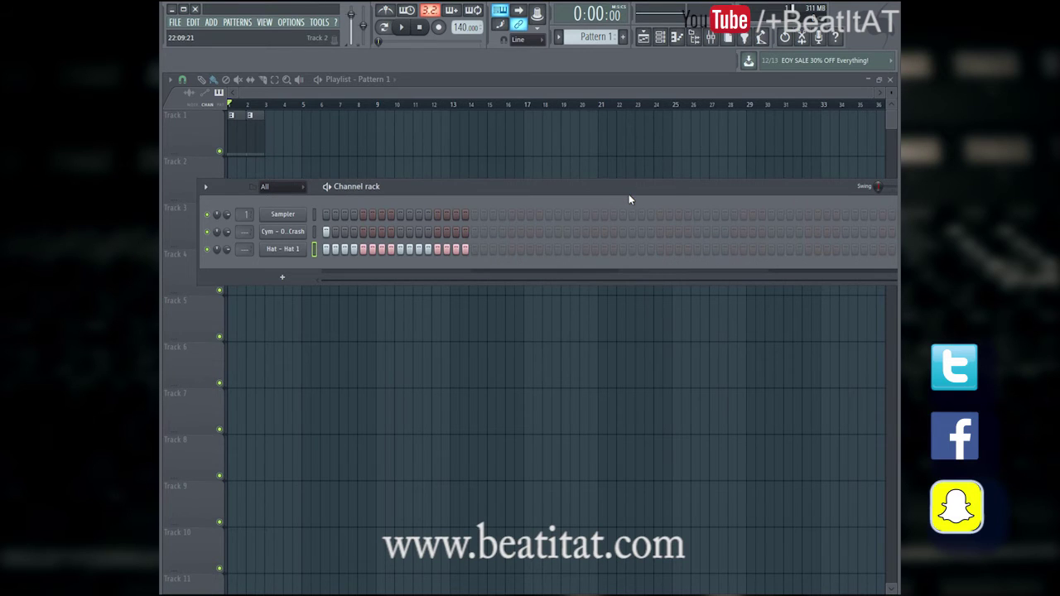
Step: Split Pattern 1 by channel into separate patterns
{"action": "left_click", "coordinate": [559, 37]}
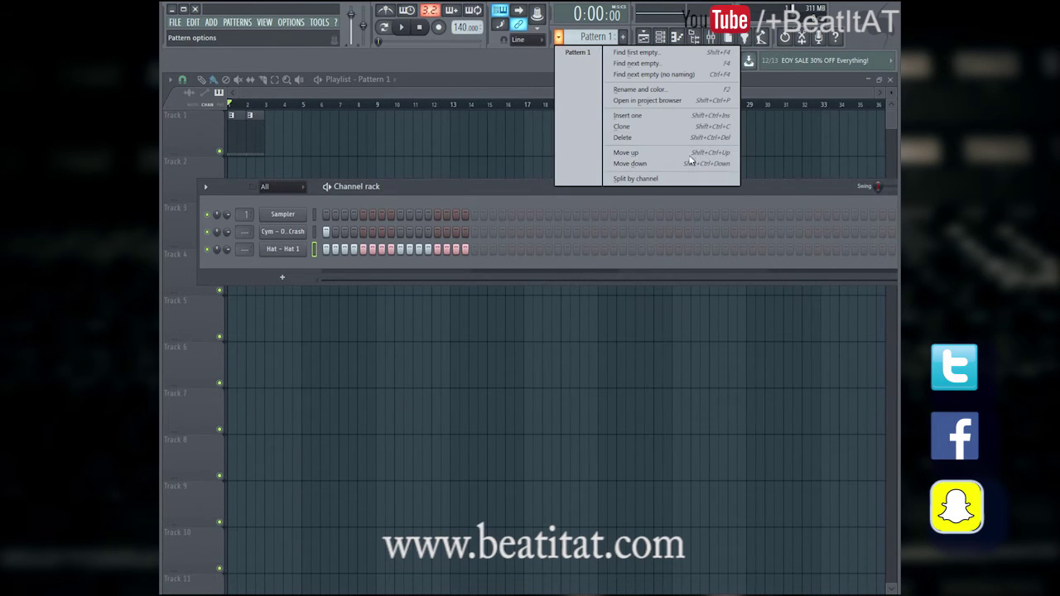
{"action": "left_click", "coordinate": [635, 180]}
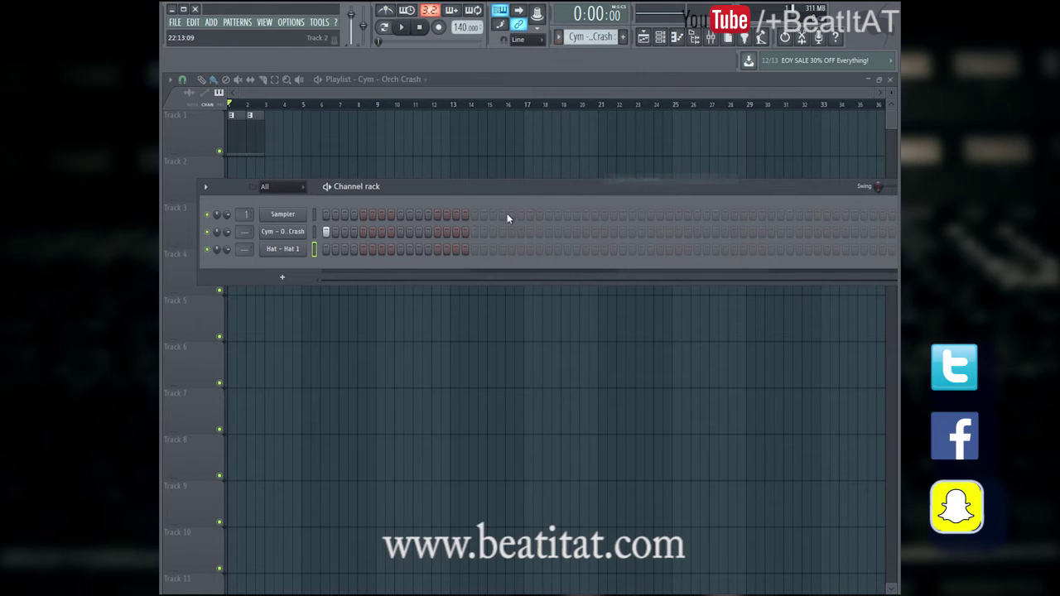
Step: Replace the clips on Track 1 with a single one-bar Cym - Orch Crash clip at bar 1 and play it
{"action": "left_click", "coordinate": [251, 141]}
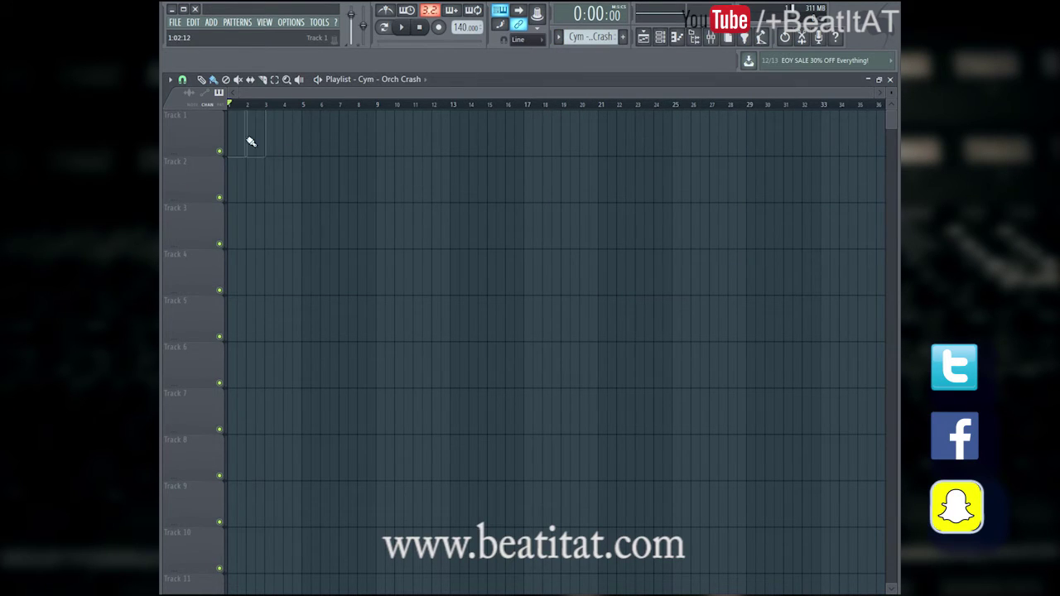
{"action": "left_click", "coordinate": [677, 37]}
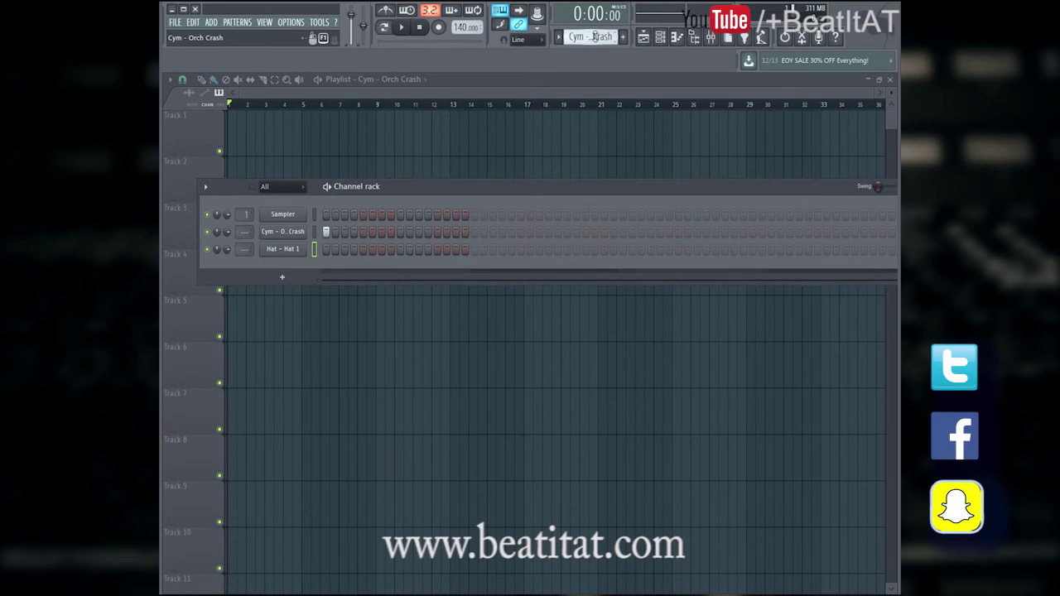
{"action": "left_click", "coordinate": [362, 116]}
{"action": "left_click_drag", "start_coordinate": [370, 130], "coordinate": [241, 118]}
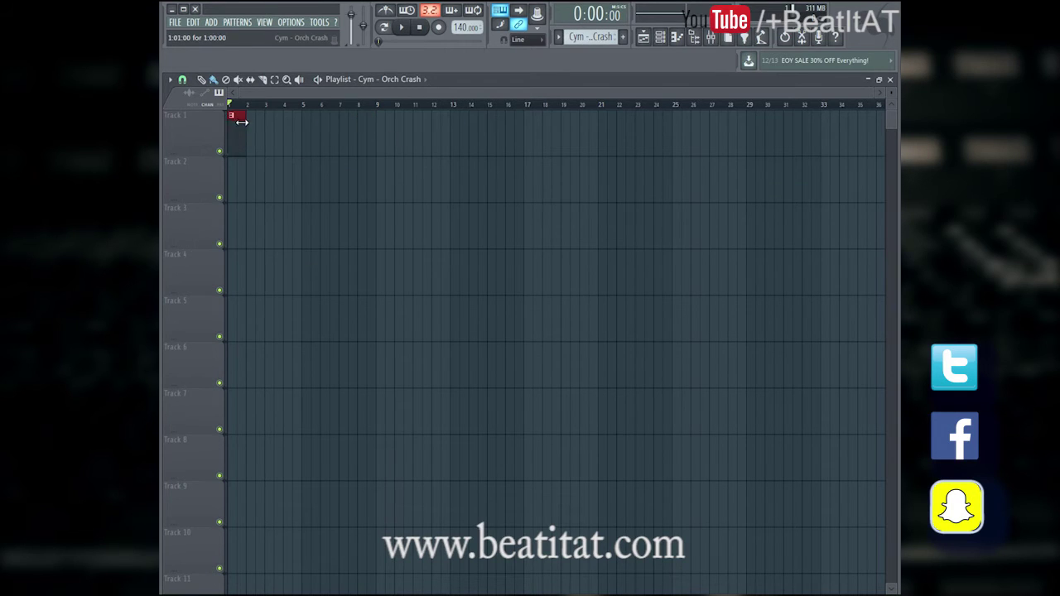
{"action": "key", "text": "space"}
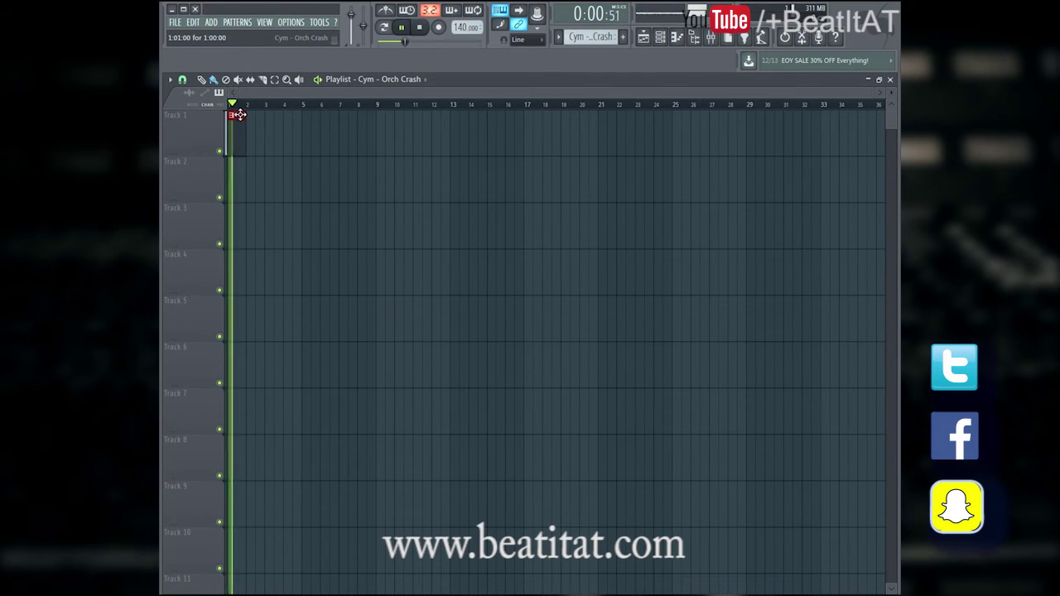
{"action": "key", "text": "space"}
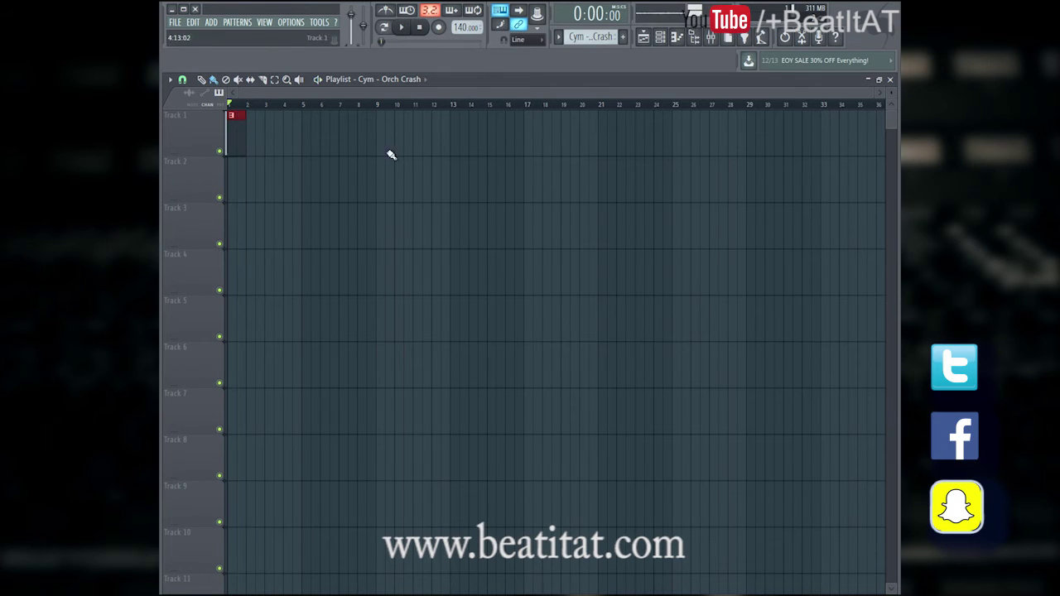
Step: Select the Hat - Hat 1 pattern and place one-bar clips across bars 1 to 4 of Track 2
{"action": "left_click", "coordinate": [695, 37]}
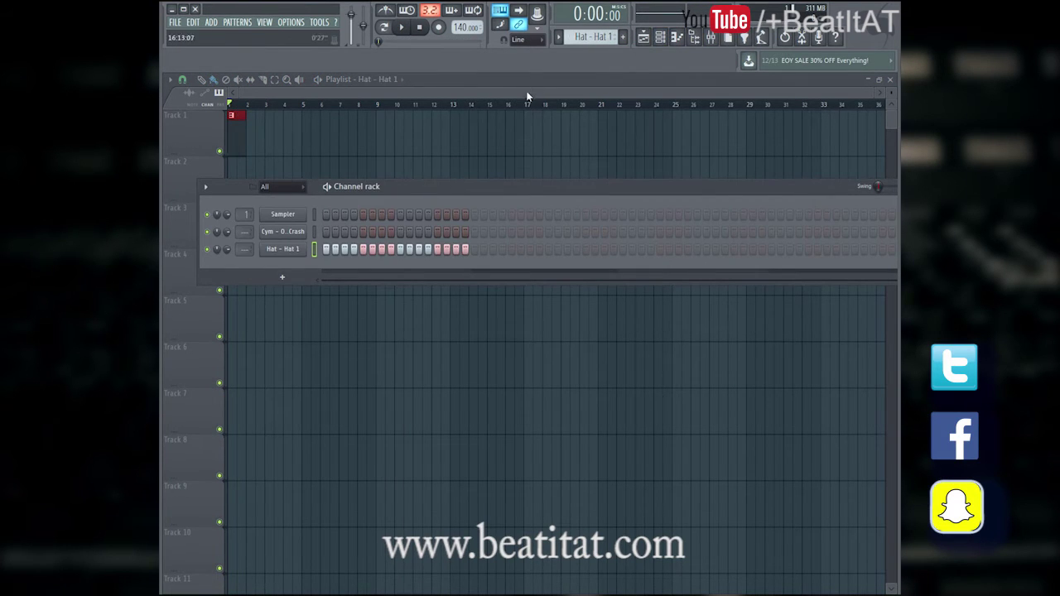
{"action": "left_click", "coordinate": [596, 39]}
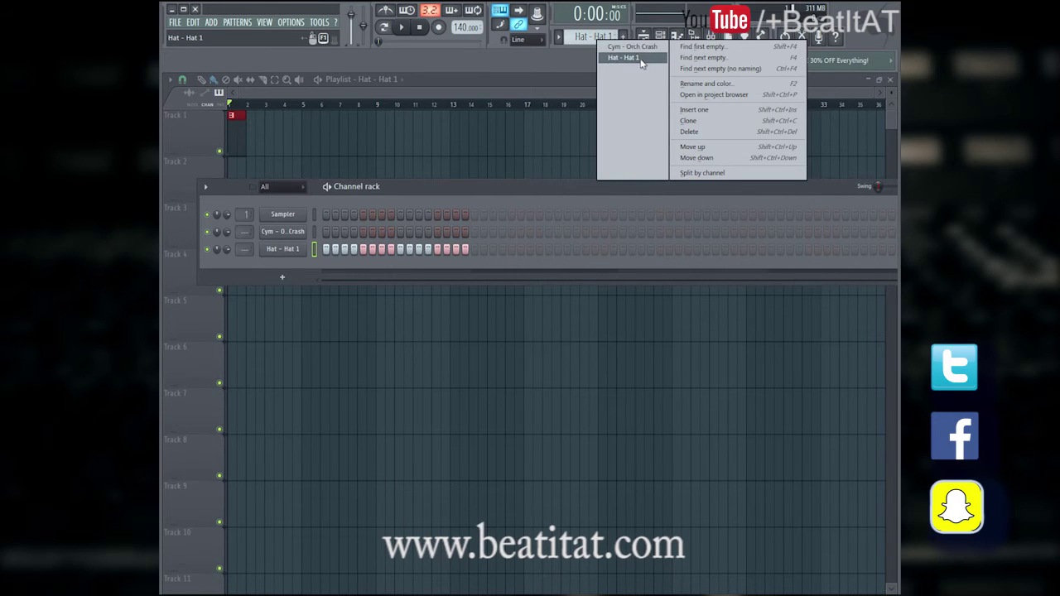
{"action": "left_click", "coordinate": [629, 58]}
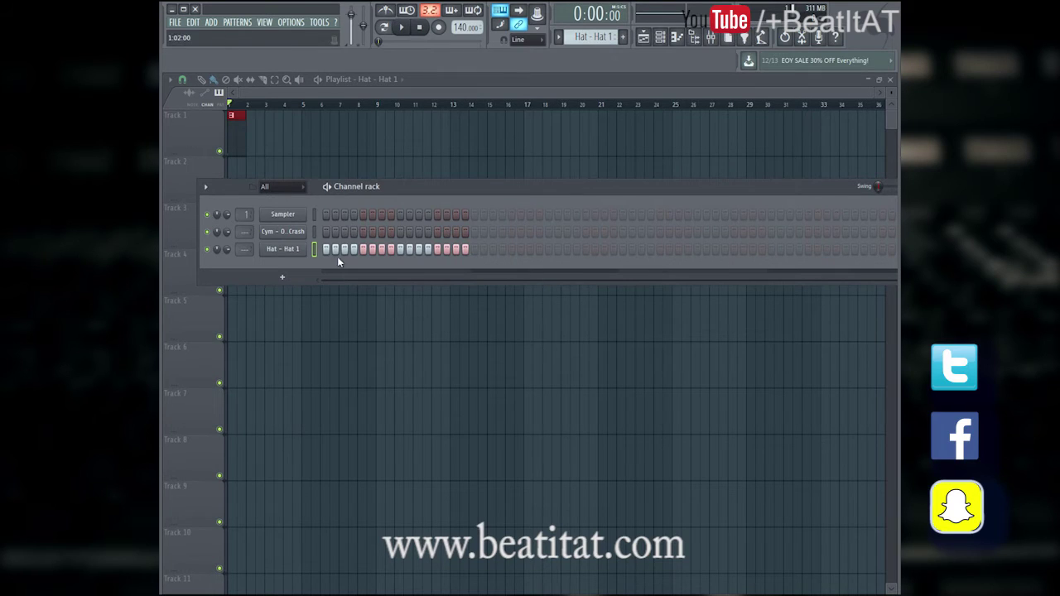
{"action": "left_click", "coordinate": [277, 163]}
{"action": "mouse_move", "coordinate": [278, 165]}
{"action": "left_mouse_down"}
{"action": "mouse_move", "coordinate": [213, 178]}
{"action": "mouse_move", "coordinate": [298, 172]}
{"action": "left_mouse_up"}
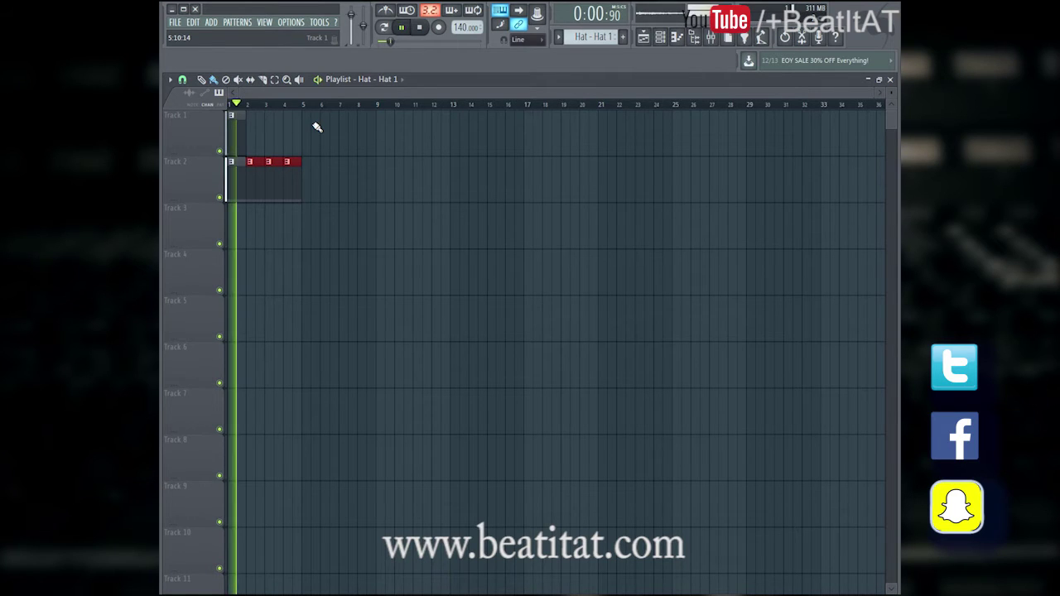
{"action": "left_click", "coordinate": [268, 168]}
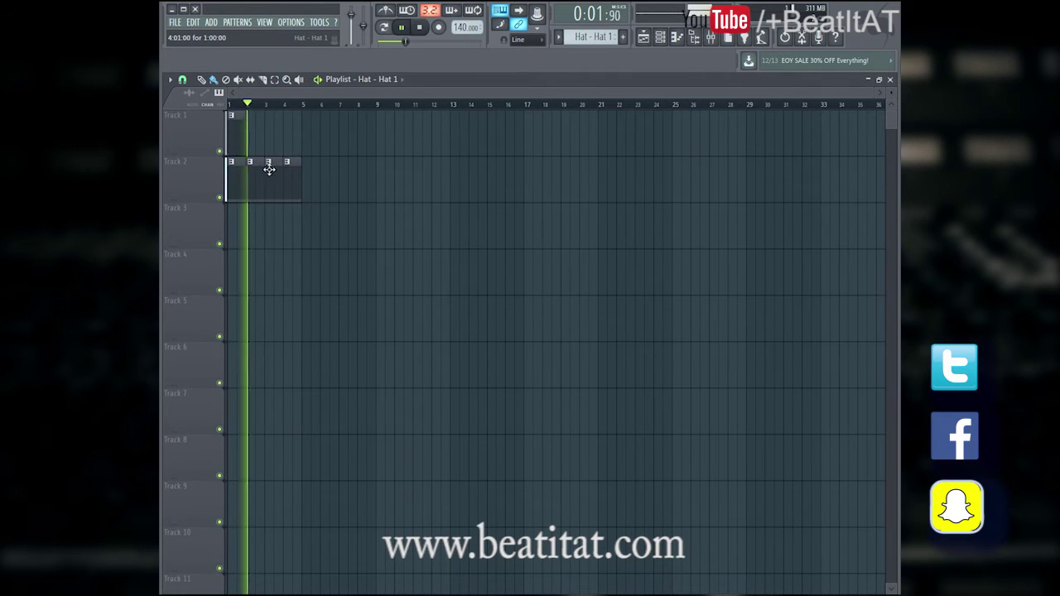
Step: Add another Cym - Orch Crash clip at bar 3 of Track 1 and stop playback
{"action": "left_click", "coordinate": [235, 144]}
{"action": "left_click", "coordinate": [267, 147]}
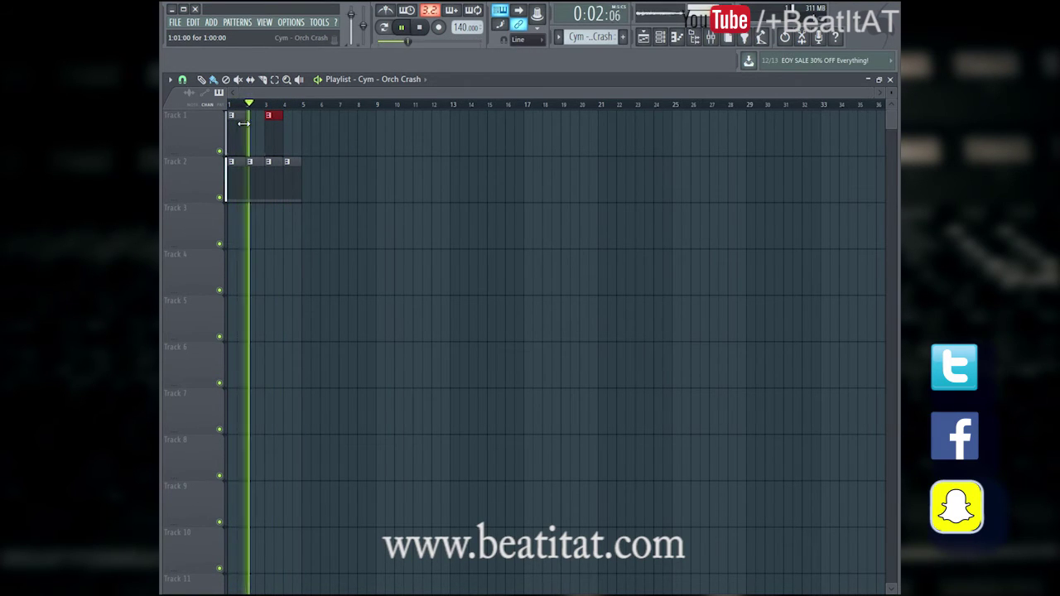
{"action": "key", "text": "space"}
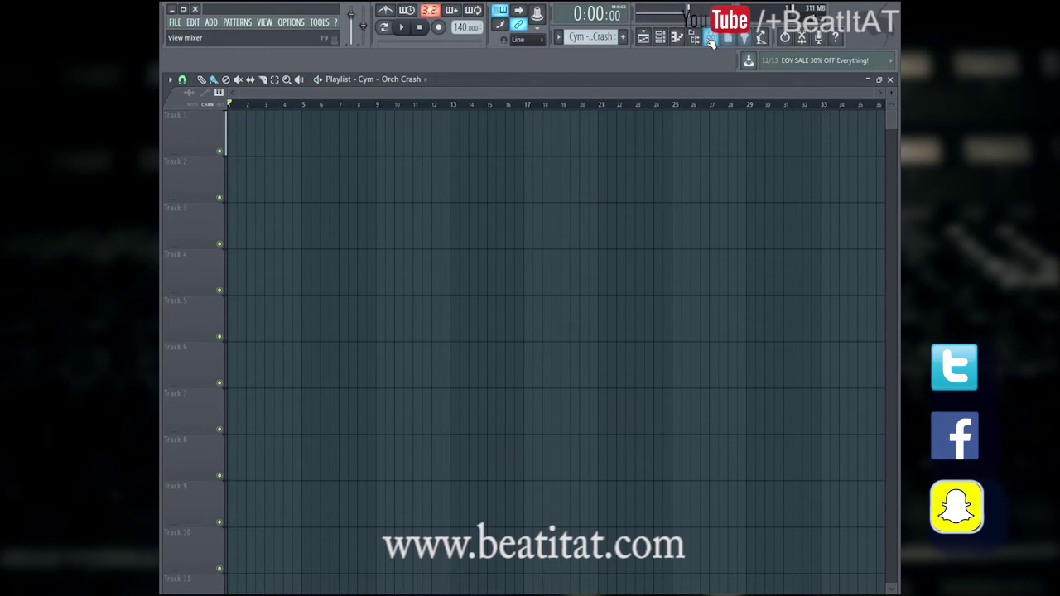
Step: View the mixer briefly, close it, and inspect the Cym - Orch Crash pattern's steps in the channel rack
{"action": "left_click", "coordinate": [710, 37]}
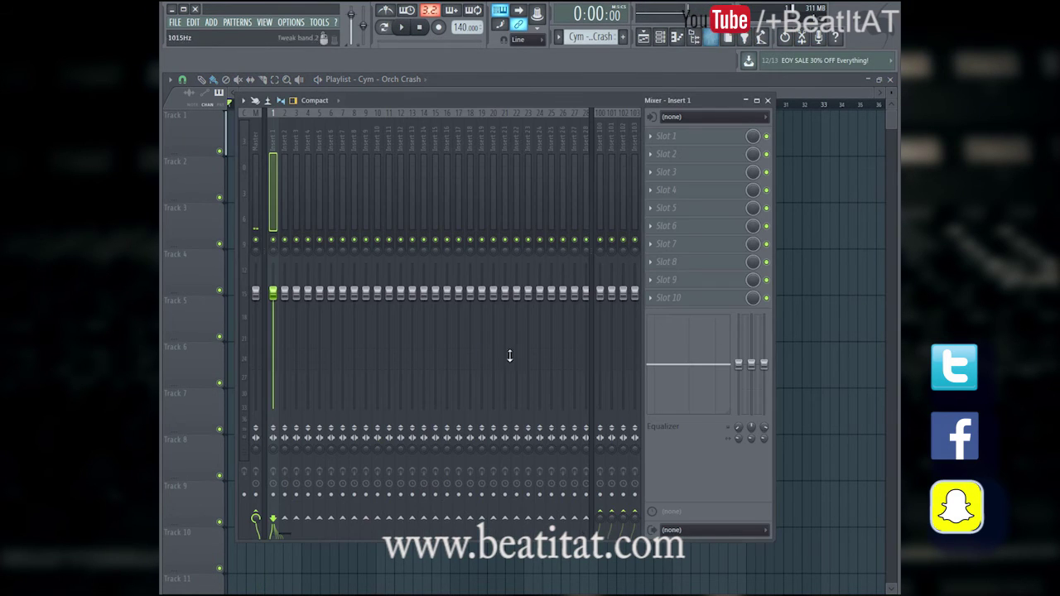
{"action": "left_click", "coordinate": [711, 37]}
{"action": "left_click", "coordinate": [660, 38]}
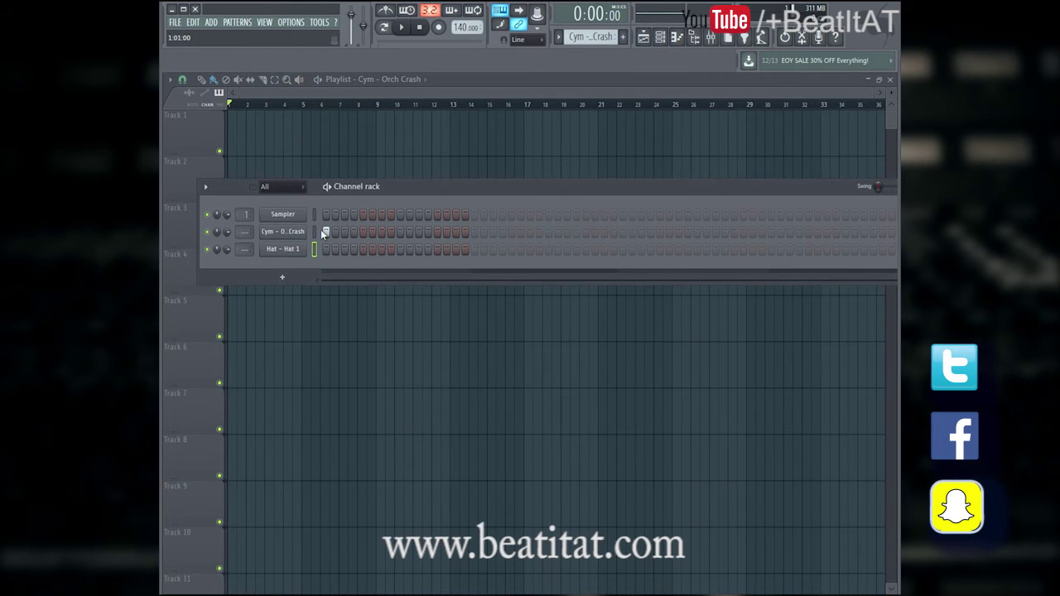
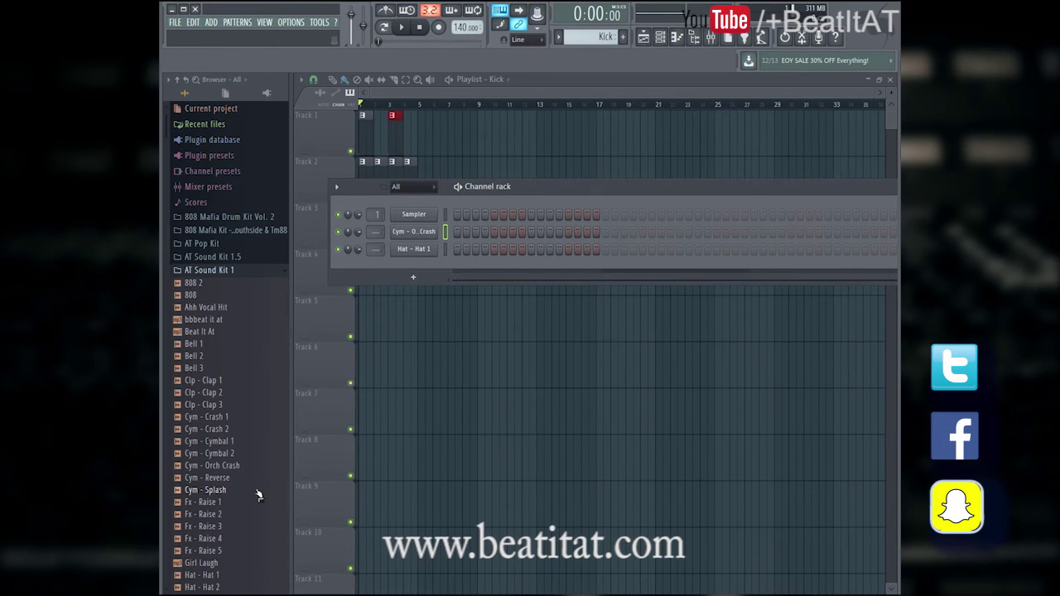
Step: Add the K - Raw Kick 2 sample as a channel with hits on steps 1, 9 and 15 of the Kick pattern
{"action": "left_click_drag", "start_coordinate": [225, 539], "coordinate": [458, 268]}
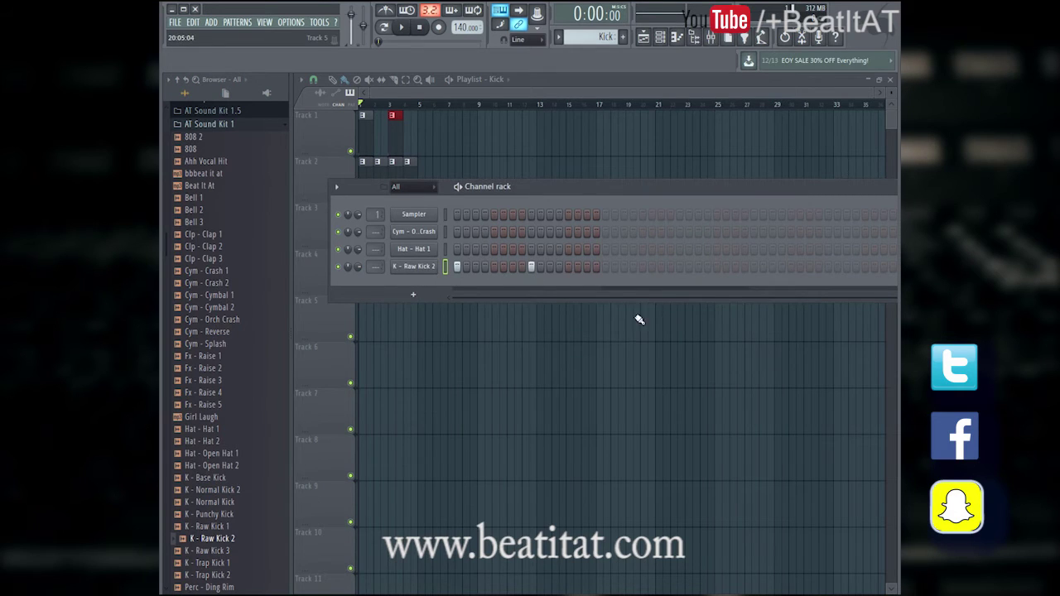
{"action": "left_click", "coordinate": [587, 267]}
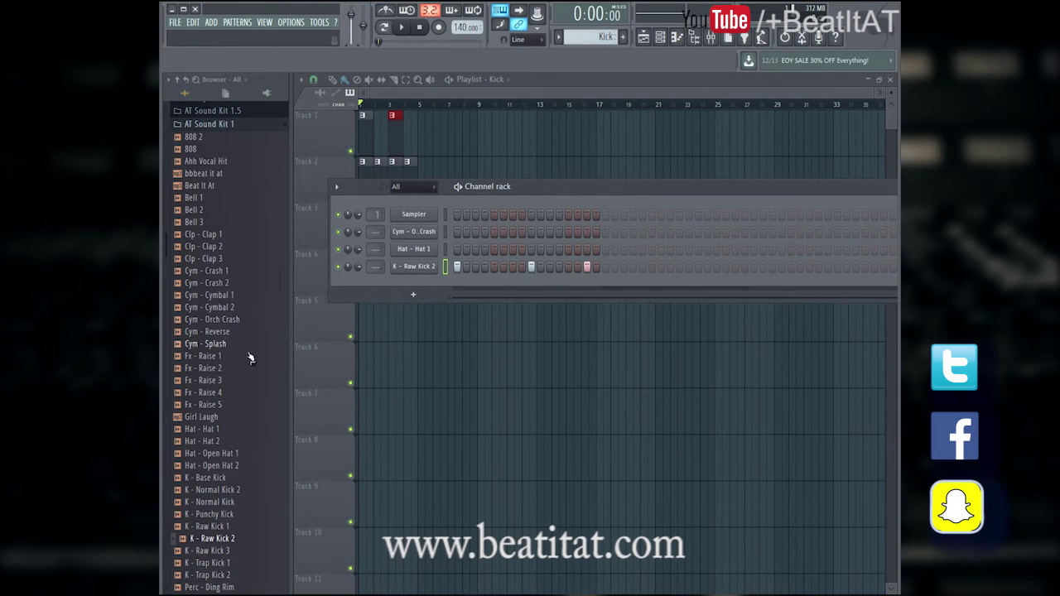
{"action": "left_click", "coordinate": [696, 43]}
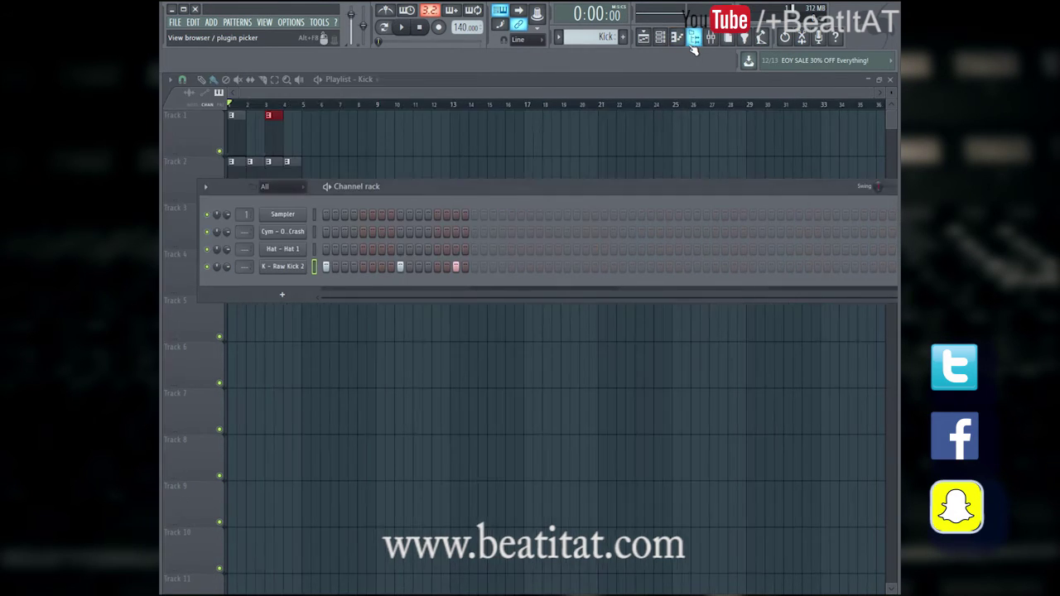
Step: Fill bars 1 to 4 of Track 3 with Kick clips and play the arrangement
{"action": "key", "text": "F6"}
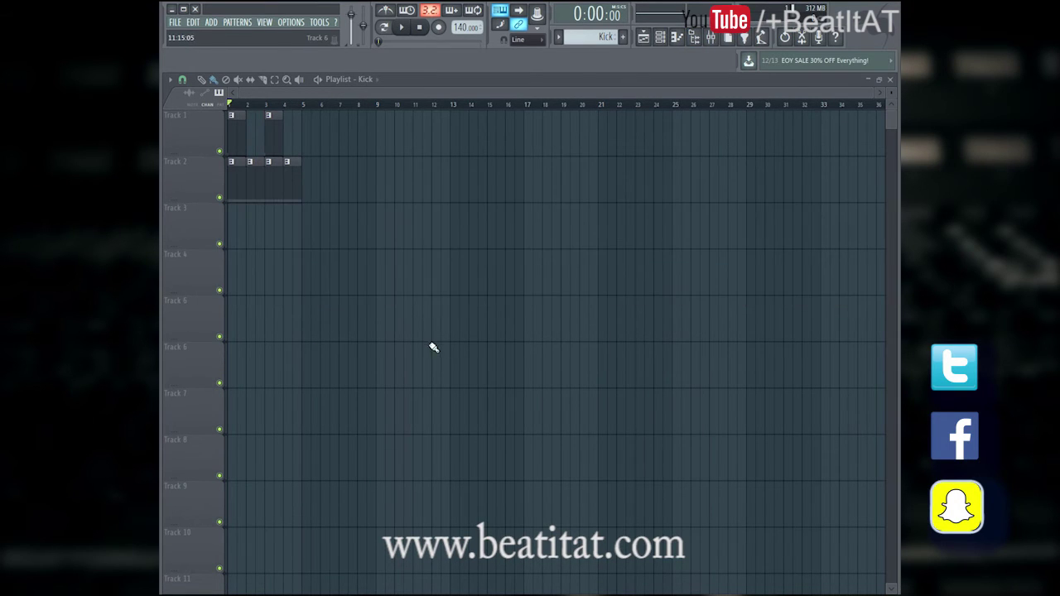
{"action": "left_click", "coordinate": [236, 224]}
{"action": "left_click_drag", "start_coordinate": [254, 229], "coordinate": [306, 236]}
{"action": "right_click", "coordinate": [304, 231]}
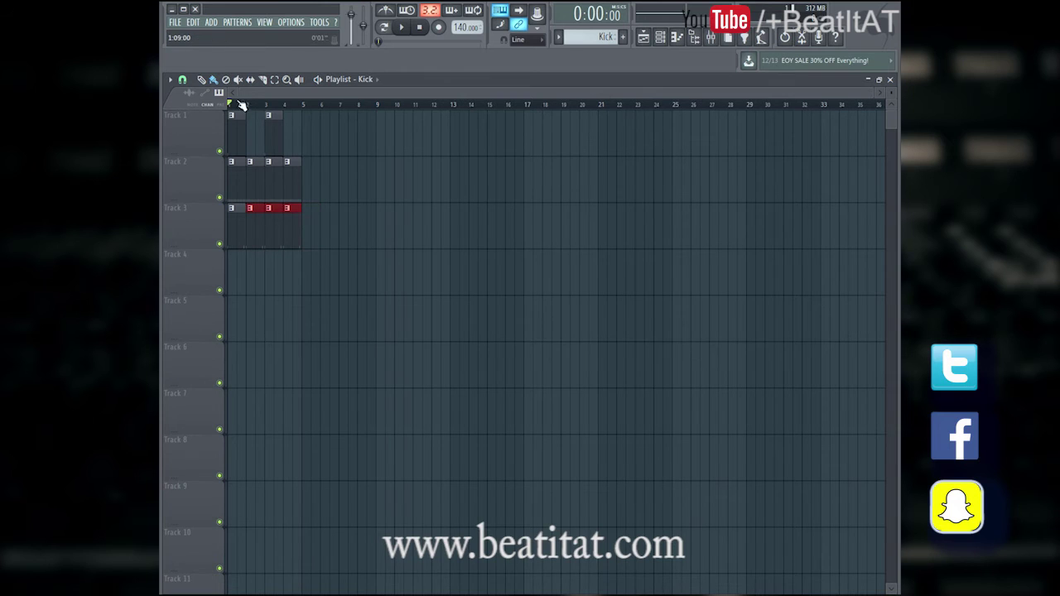
{"action": "key", "text": "space"}
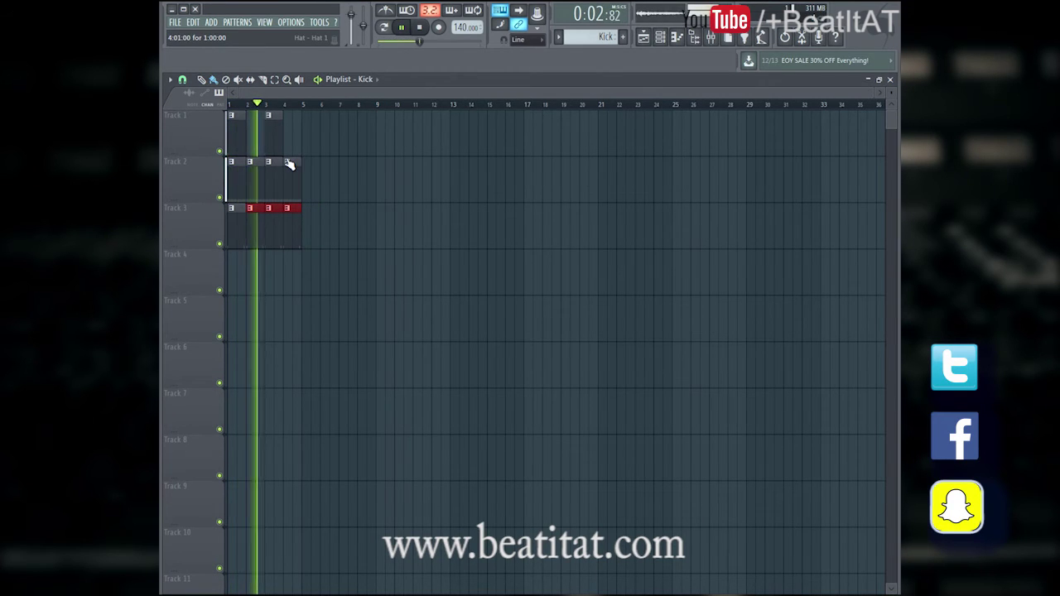
{"action": "key", "text": "F6"}
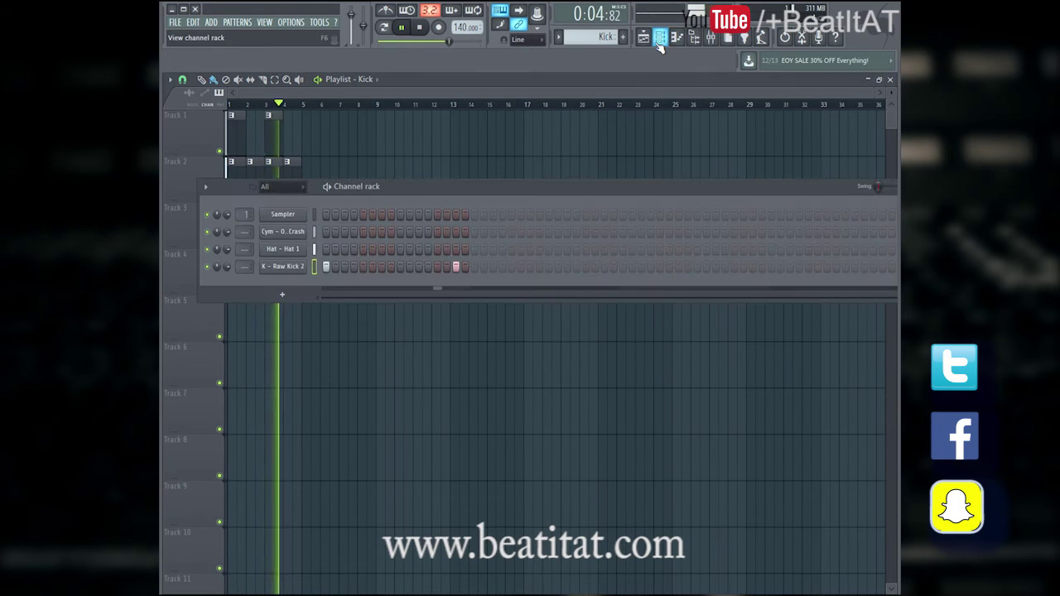
{"action": "key", "text": "space"}
Step: Create a new pattern named Everything with K - Raw Kick 2 hits on steps 1 and 15
{"action": "left_click_drag", "start_coordinate": [419, 201], "coordinate": [449, 181]}
{"action": "key", "text": "F4"}
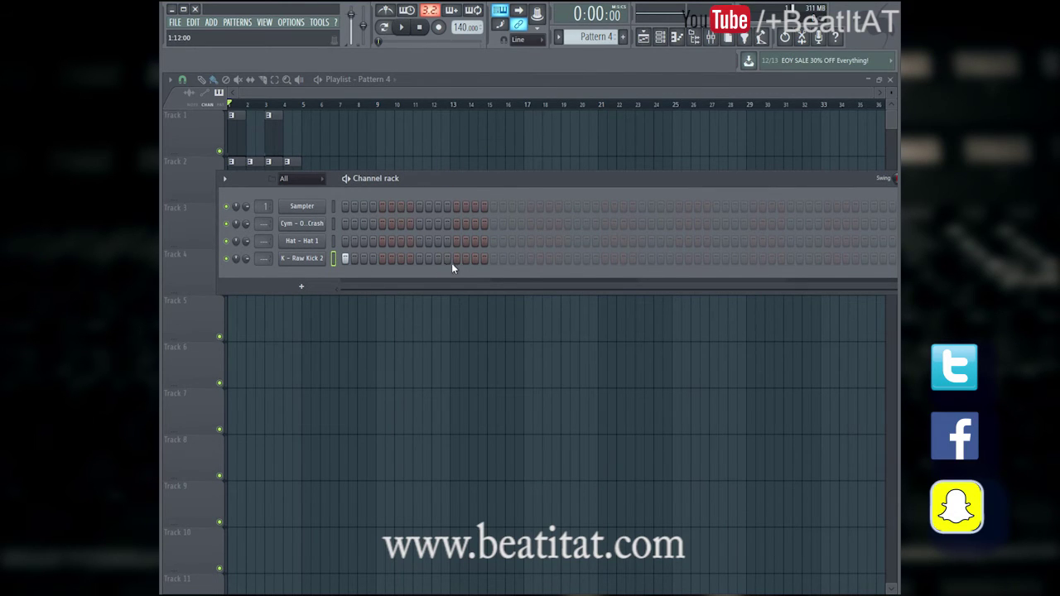
{"action": "key", "text": "F2"}
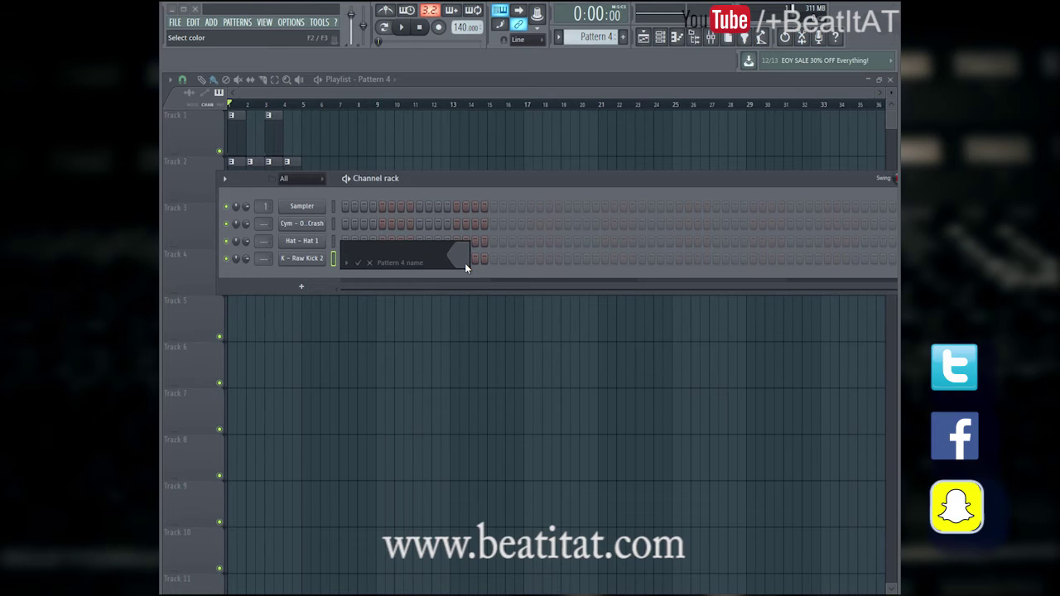
{"action": "type", "text": "Everything"}
{"action": "key", "text": "Return"}
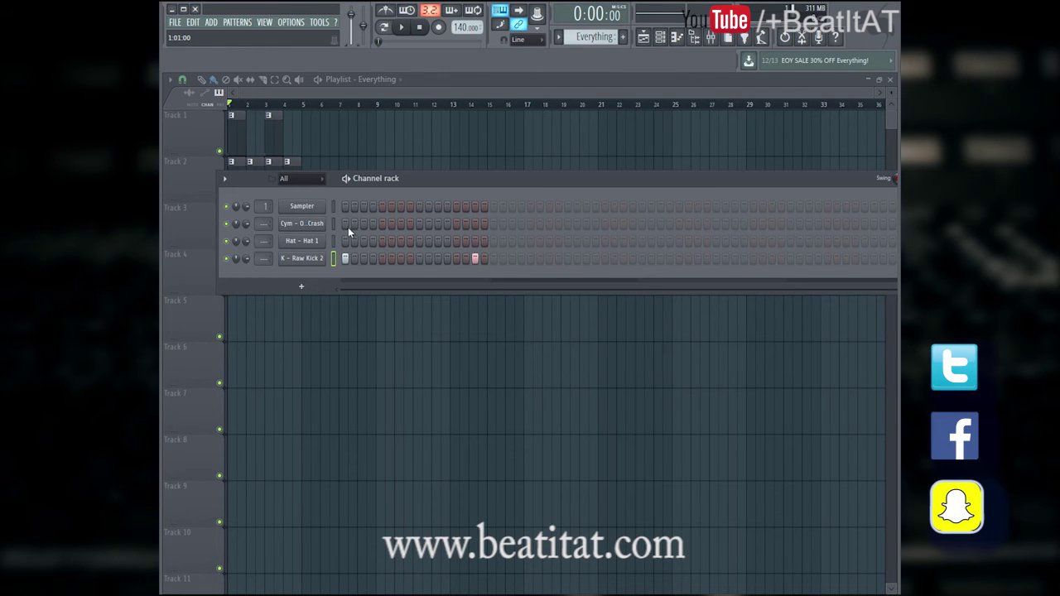
Step: Fill all 16 Hat - Hat 1 steps and crash step 1 in the Everything pattern, and play the pattern
{"action": "left_click_drag", "start_coordinate": [348, 241], "coordinate": [478, 243]}
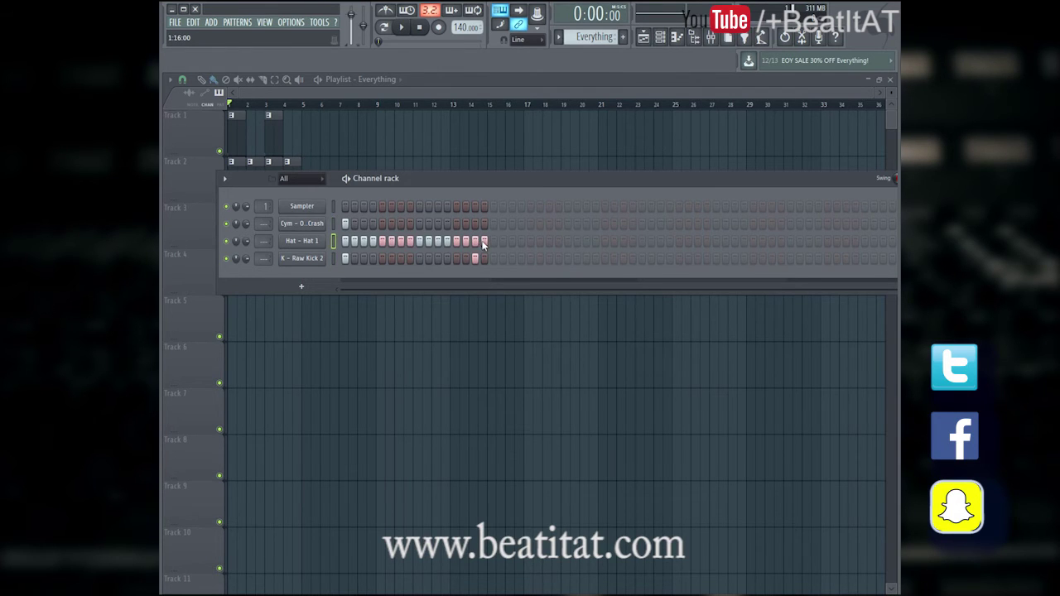
{"action": "key", "text": "space"}
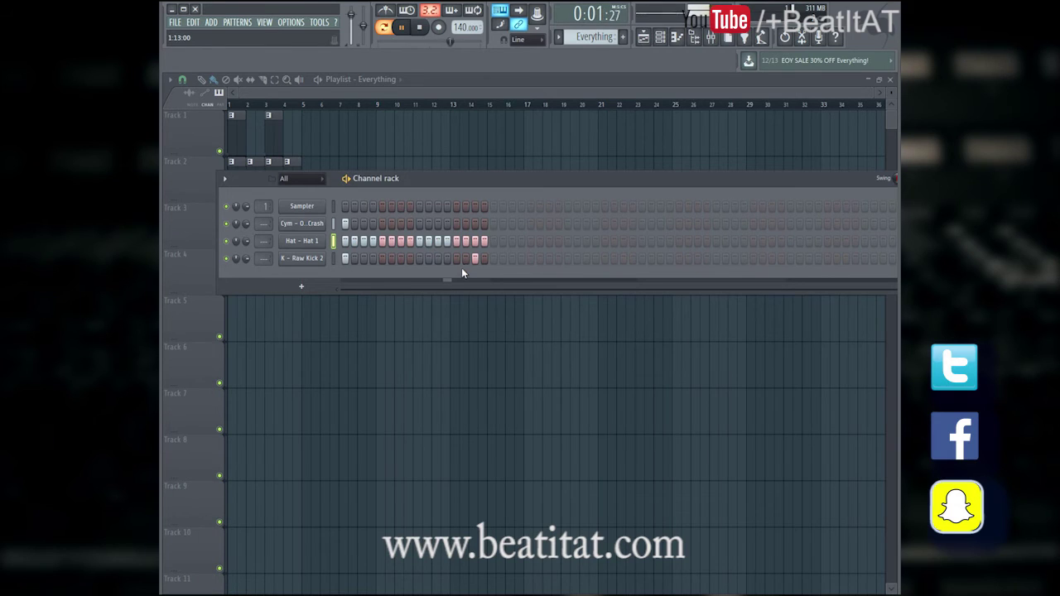
{"action": "left_click", "coordinate": [346, 224]}
{"action": "key", "text": "space"}
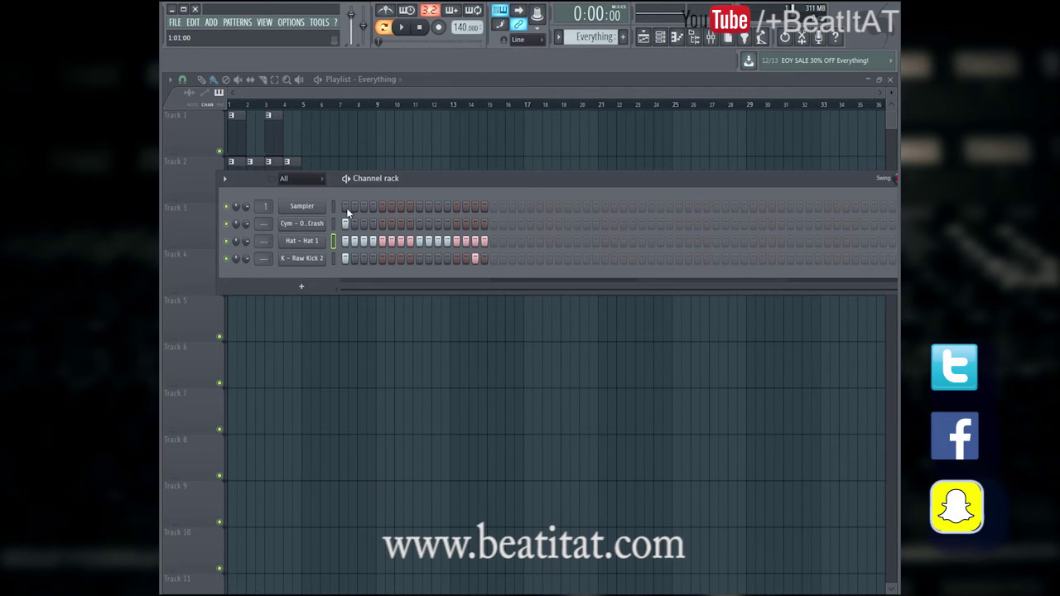
Step: Place an Everything clip at bar 5 of Track 4 and fill bars 1 to 4 of Track 1 with Cym - Orch Crash clips
{"action": "left_click_drag", "start_coordinate": [362, 147], "coordinate": [310, 291]}
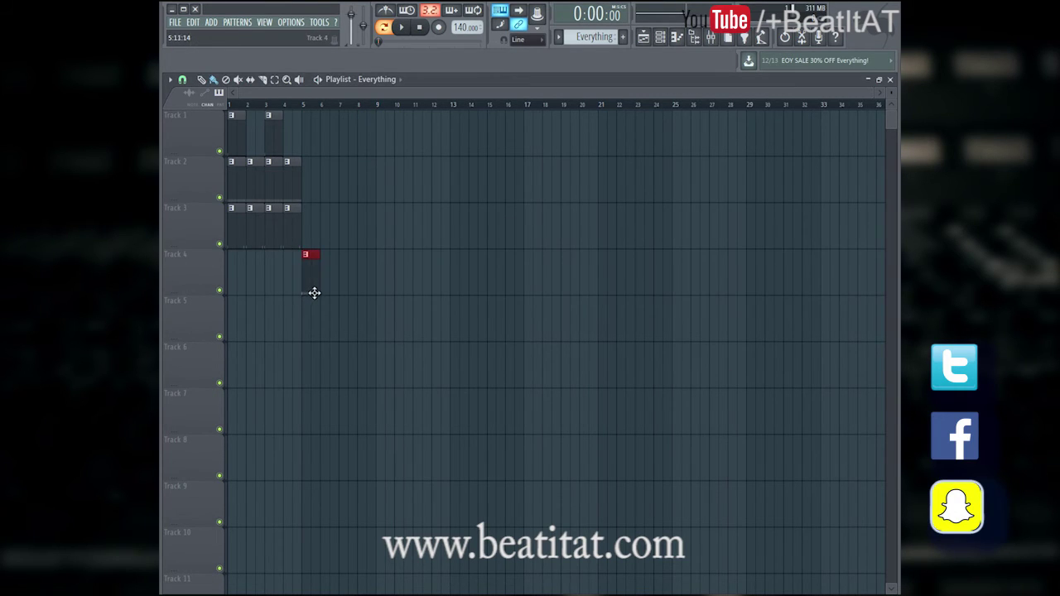
{"action": "left_click", "coordinate": [265, 145]}
{"action": "left_click_drag", "start_coordinate": [271, 145], "coordinate": [255, 148]}
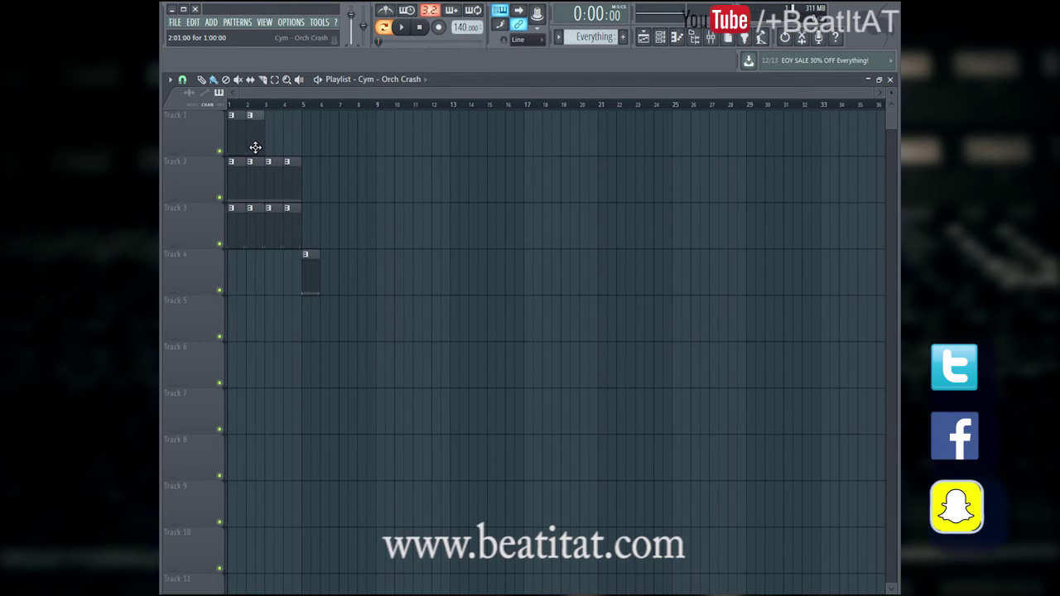
{"action": "left_click", "coordinate": [270, 142]}
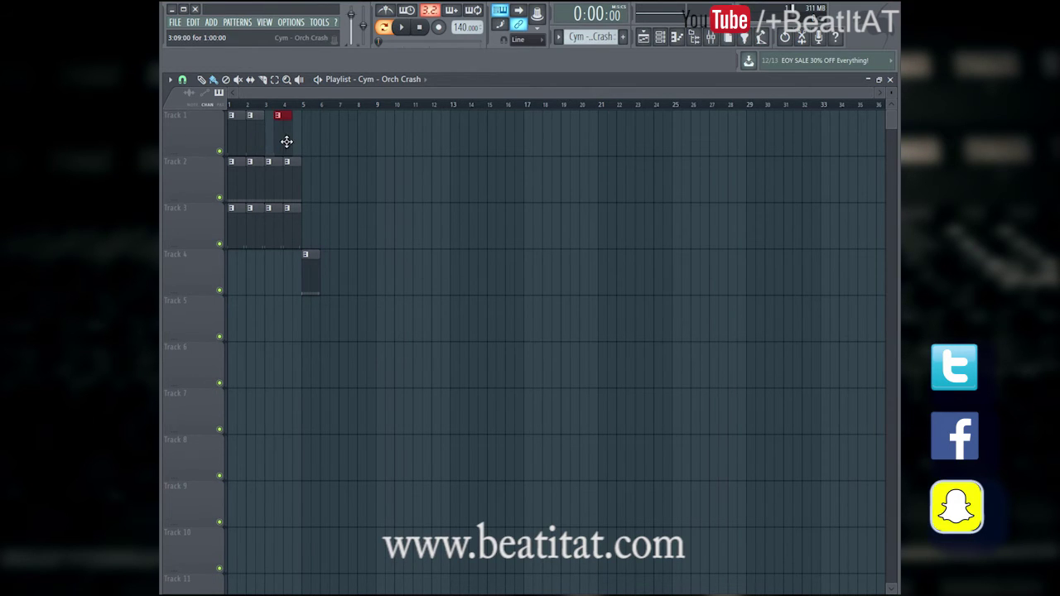
{"action": "left_click", "coordinate": [288, 143]}
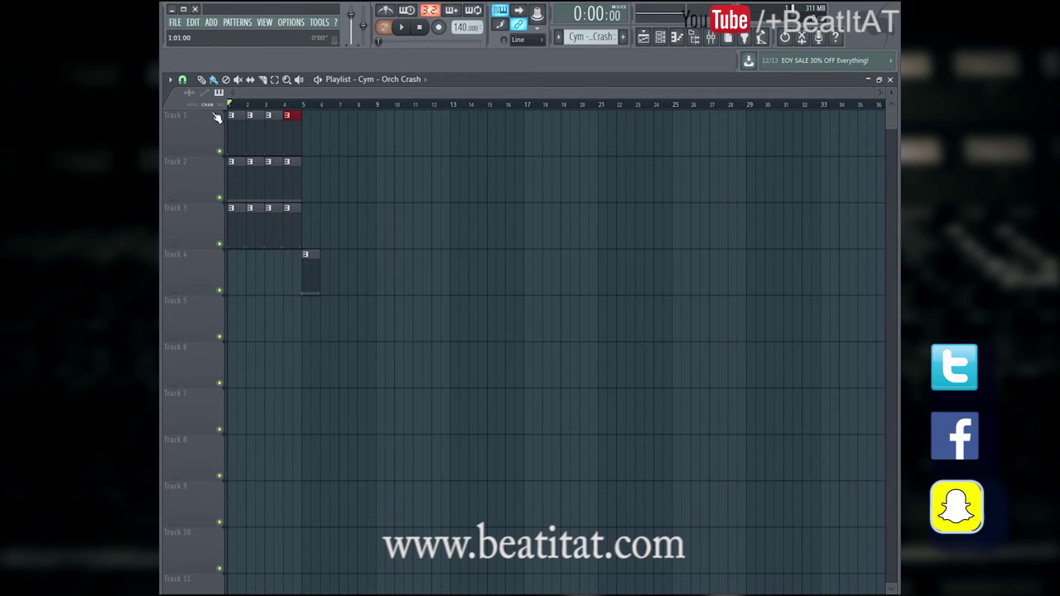
Step: Play the arrangement in song mode into bar 5 and delete the Everything clips from Track 4
{"action": "key", "text": "space"}
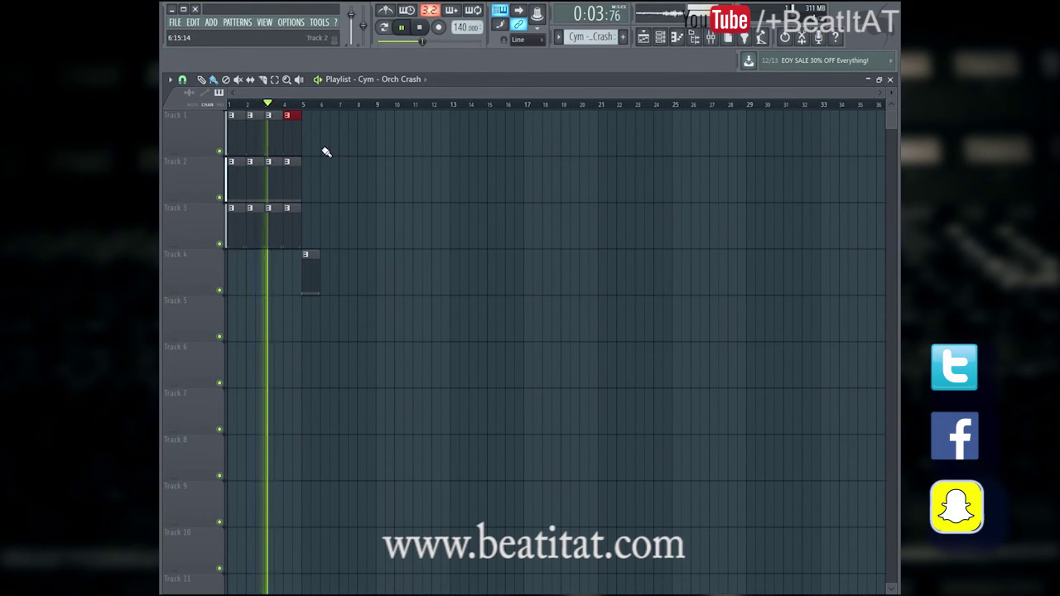
{"action": "left_click", "coordinate": [323, 273]}
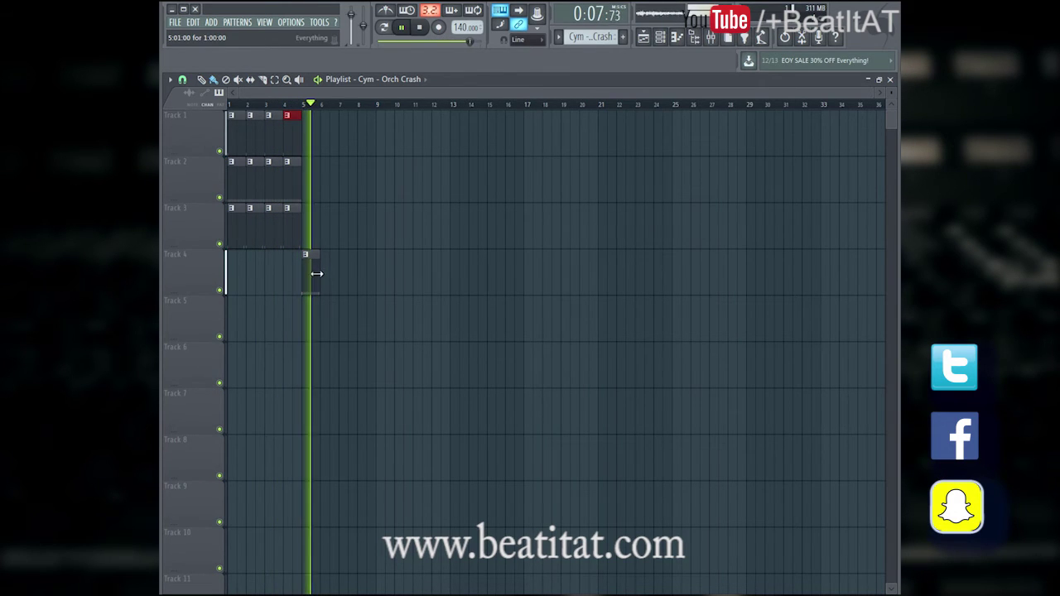
{"action": "key", "text": "space"}
{"action": "right_click", "coordinate": [324, 285]}
{"action": "right_click", "coordinate": [305, 285]}
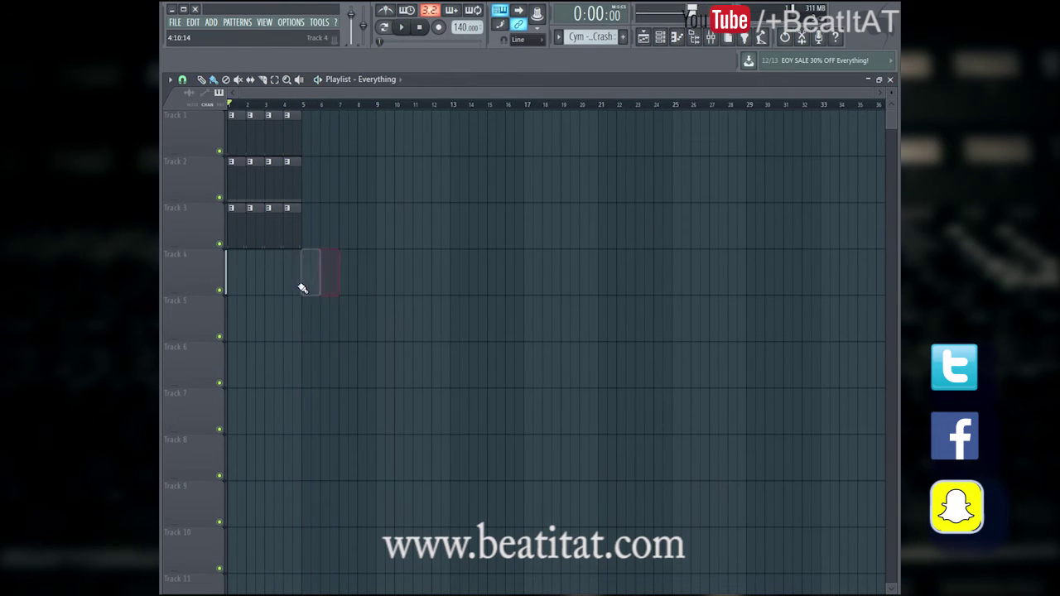
Step: Place an Everything clip at bar 5 of Track 4
{"action": "left_click", "coordinate": [304, 285]}
{"action": "left_click", "coordinate": [658, 35]}
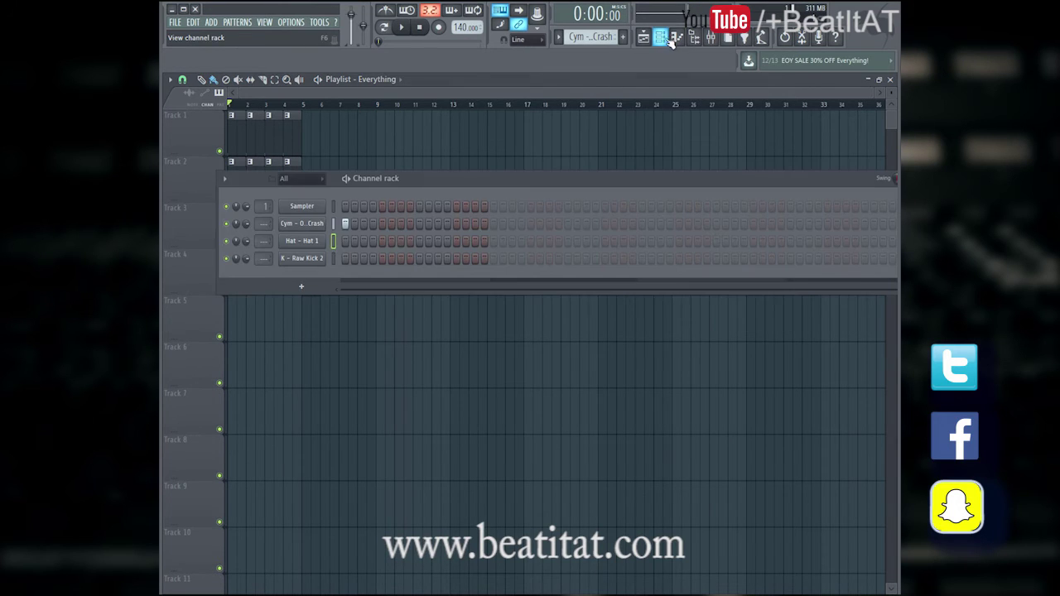
{"action": "key", "text": "F6"}
{"action": "left_click", "coordinate": [307, 270]}
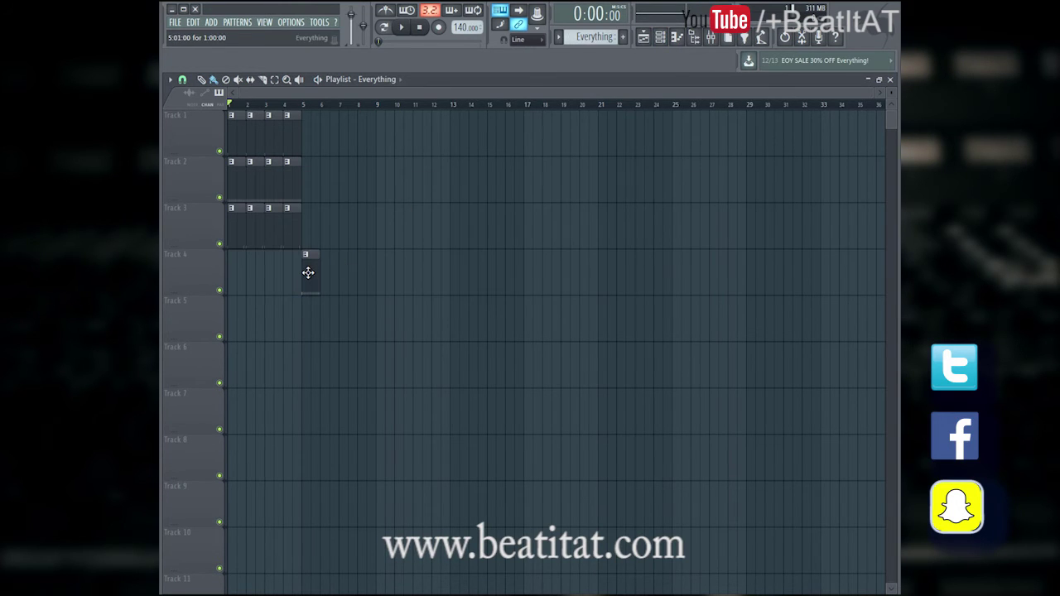
Step: Compare the Kick and Everything step sequences, and add a K - Raw Kick 2 hit on step 17 of the Everything pattern
{"action": "left_click", "coordinate": [663, 38]}
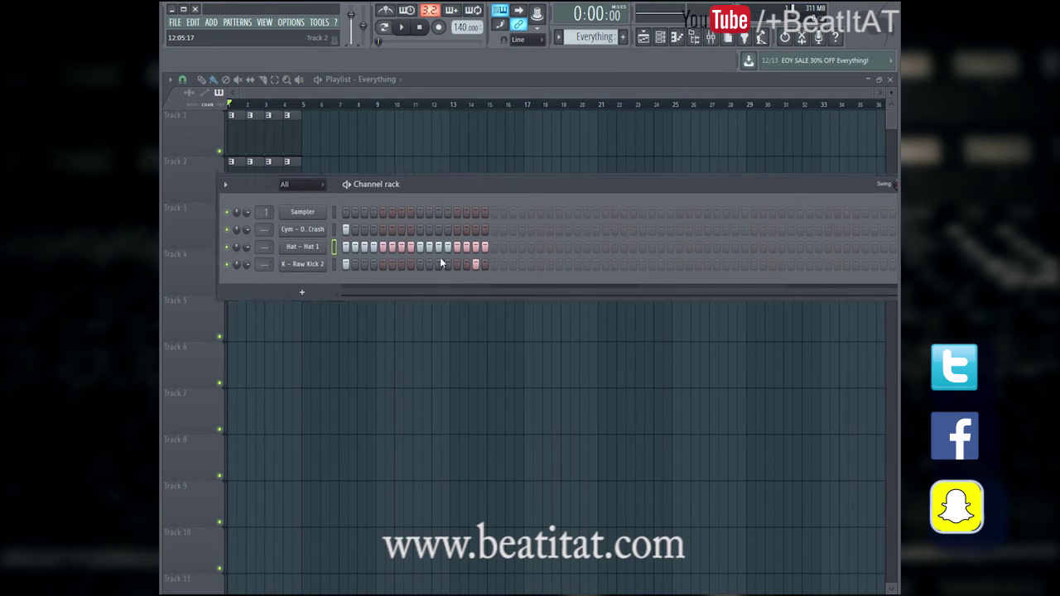
{"action": "left_click_drag", "start_coordinate": [435, 190], "coordinate": [435, 391]}
{"action": "left_click", "coordinate": [293, 240]}
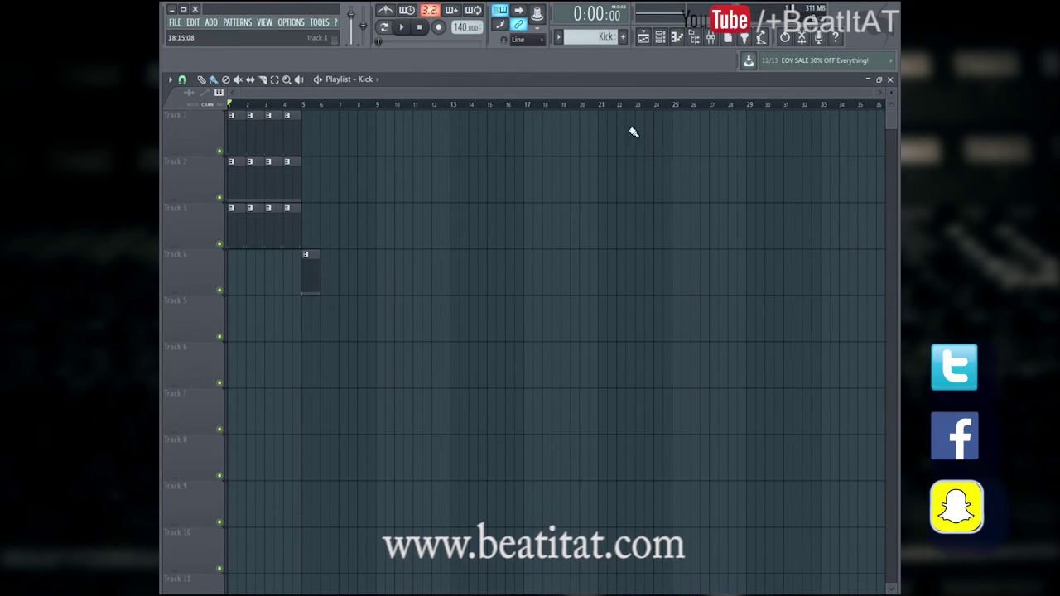
{"action": "left_click", "coordinate": [661, 37]}
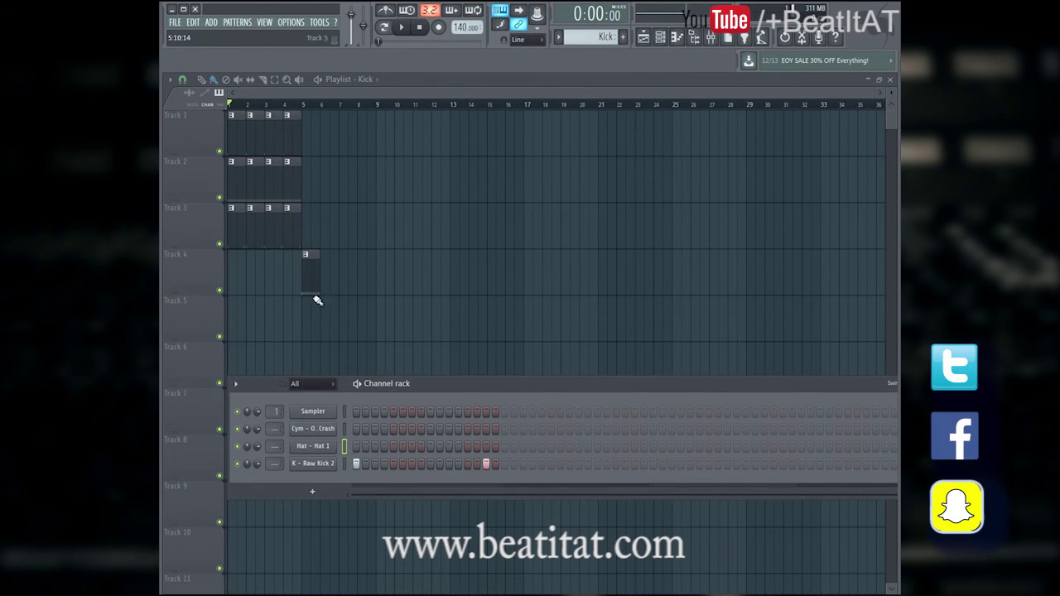
{"action": "left_click", "coordinate": [661, 123]}
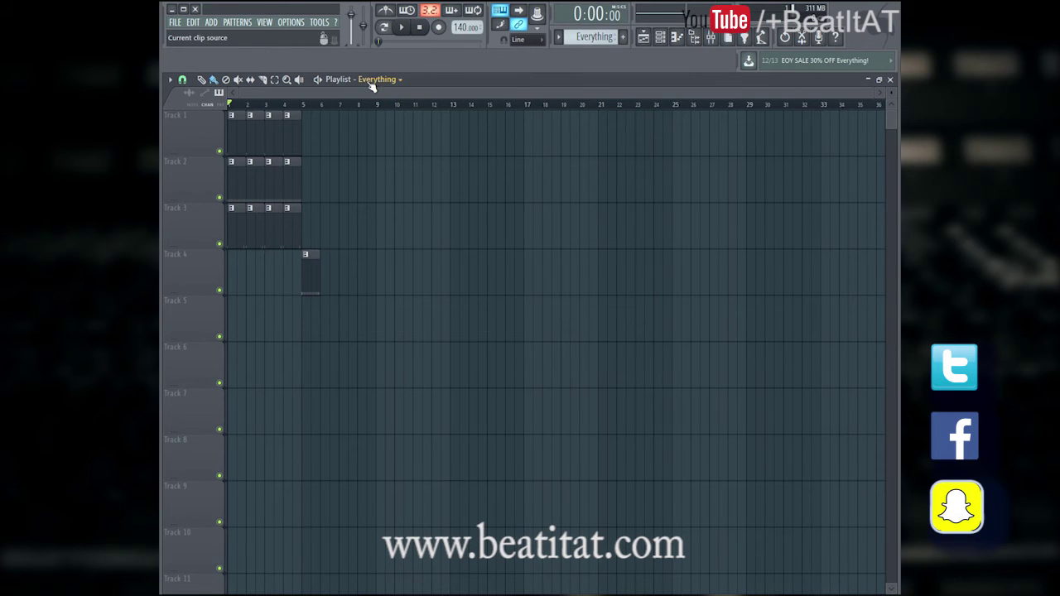
{"action": "left_click", "coordinate": [661, 37]}
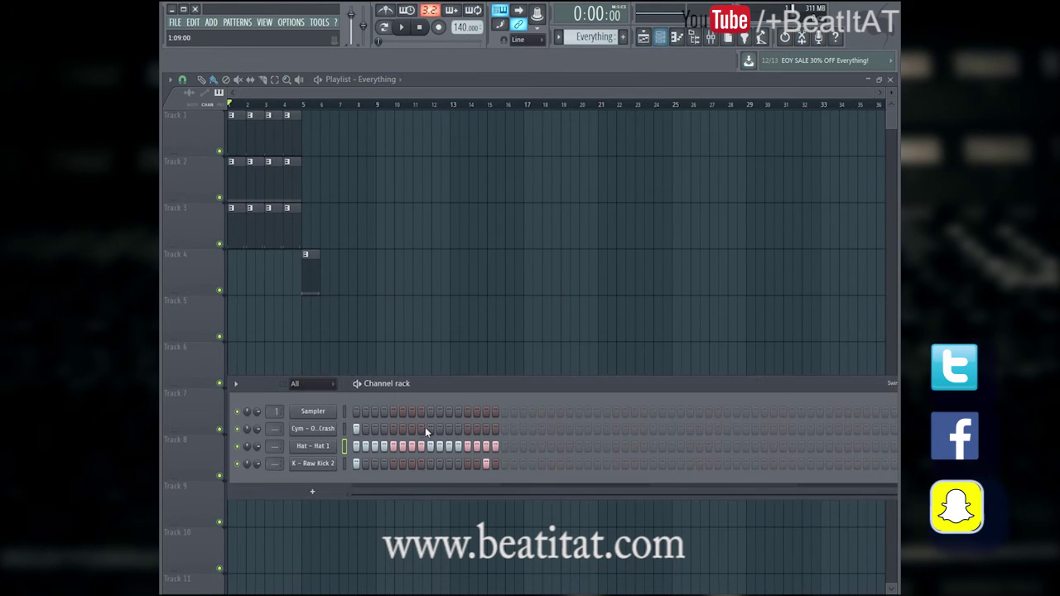
{"action": "left_click", "coordinate": [506, 464]}
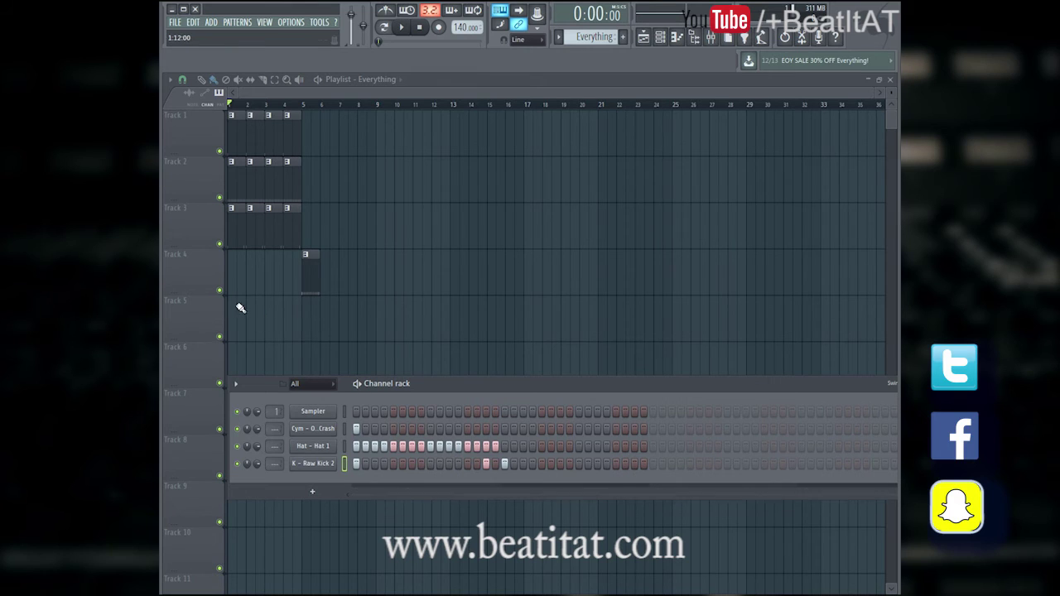
Step: Delete the Cym - Orch Crash clips at bars 2 and 4 of Track 1
{"action": "left_click", "coordinate": [258, 135]}
{"action": "right_click", "coordinate": [259, 135]}
{"action": "right_click", "coordinate": [290, 135]}
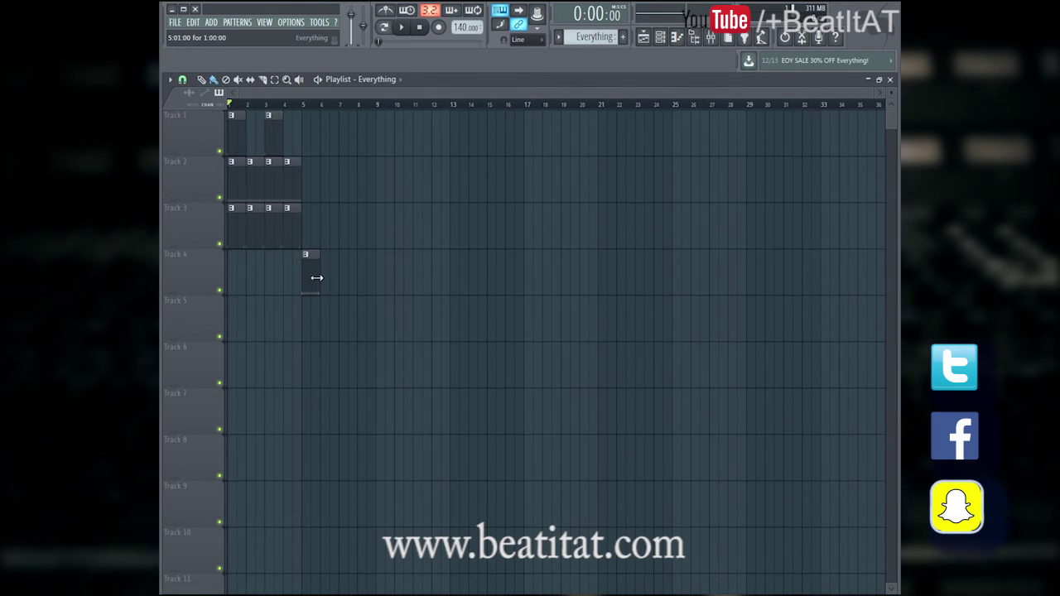
Step: Extend the Everything pattern with a K - Raw Kick 2 hit on step 31 and Hat - Hat 1 hits on steps 17 to 32
{"action": "double_click", "coordinate": [314, 276]}
{"action": "left_click", "coordinate": [755, 134]}
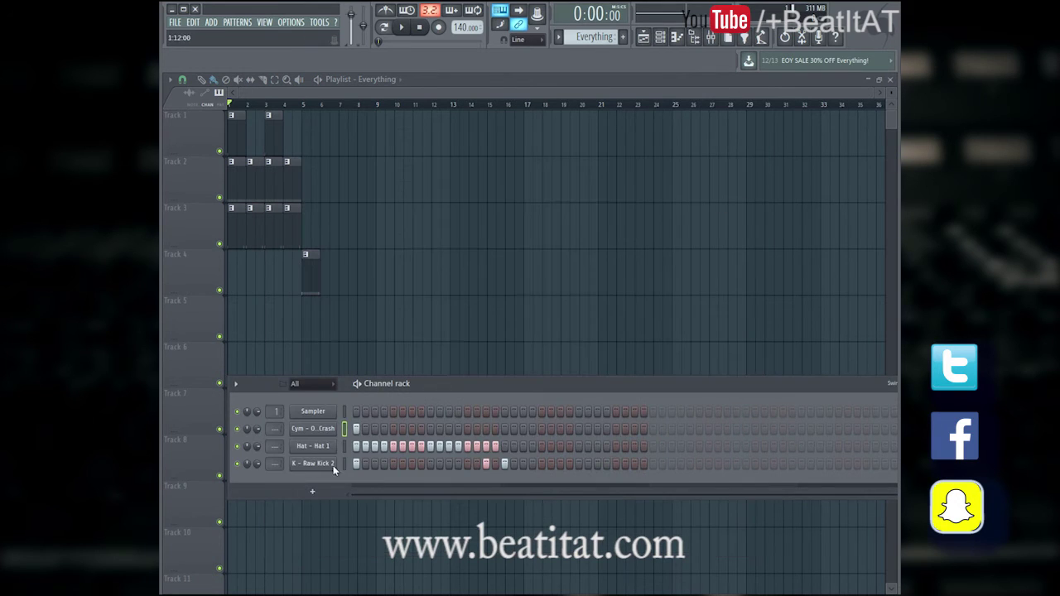
{"action": "left_click_drag", "start_coordinate": [560, 390], "coordinate": [536, 312]}
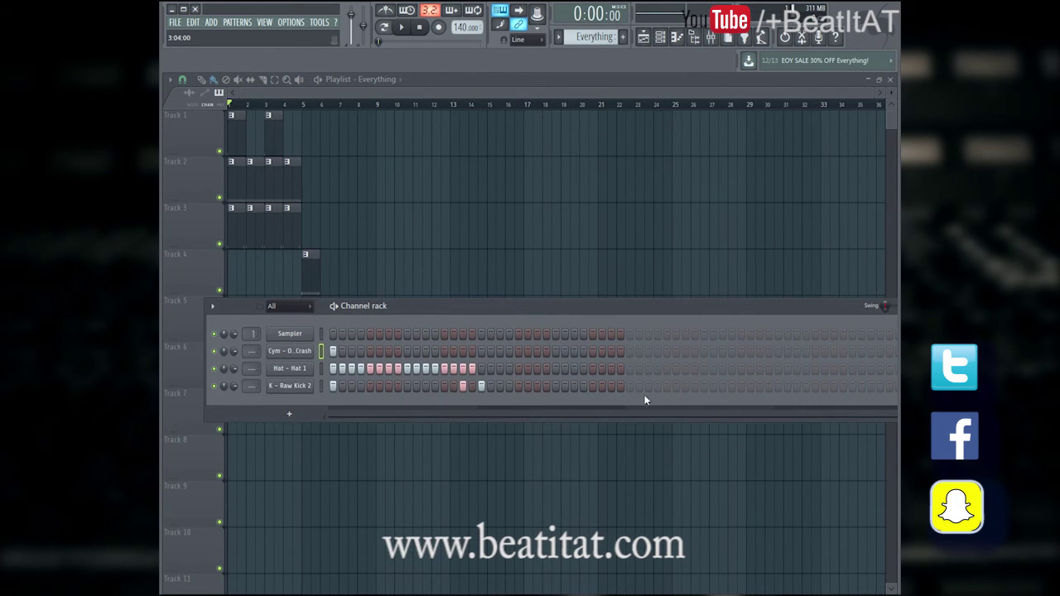
{"action": "left_click", "coordinate": [611, 388]}
{"action": "left_click_drag", "start_coordinate": [485, 371], "coordinate": [610, 373]}
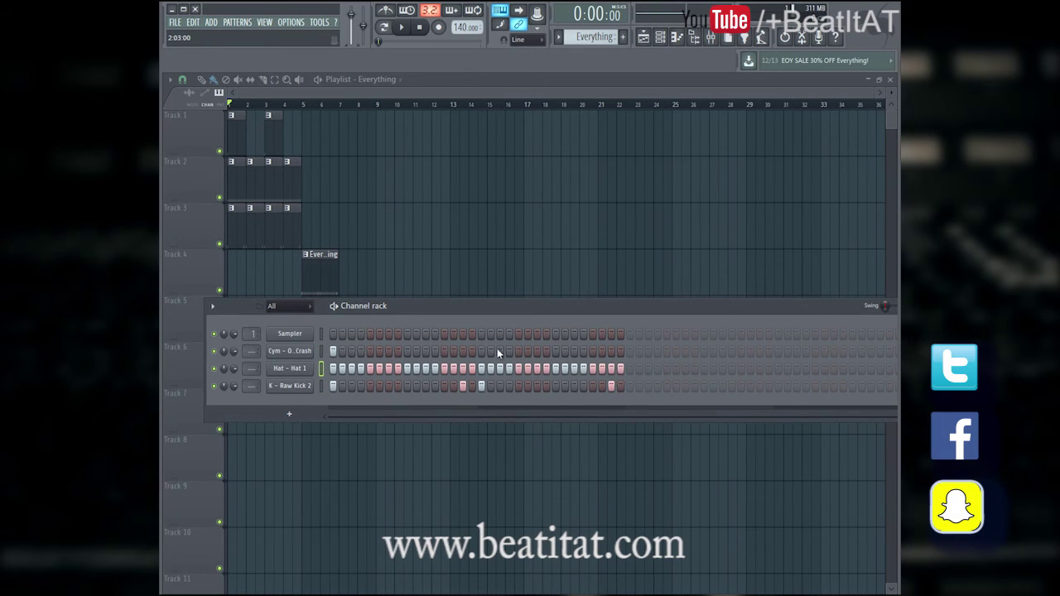
Step: Move the Everything clip to bar 1 of Track 4, add a second one at bar 3, and view the pattern's steps
{"action": "key", "text": "F6"}
{"action": "left_click_drag", "start_coordinate": [303, 275], "coordinate": [273, 284]}
{"action": "left_click", "coordinate": [276, 283]}
{"action": "left_click", "coordinate": [662, 38]}
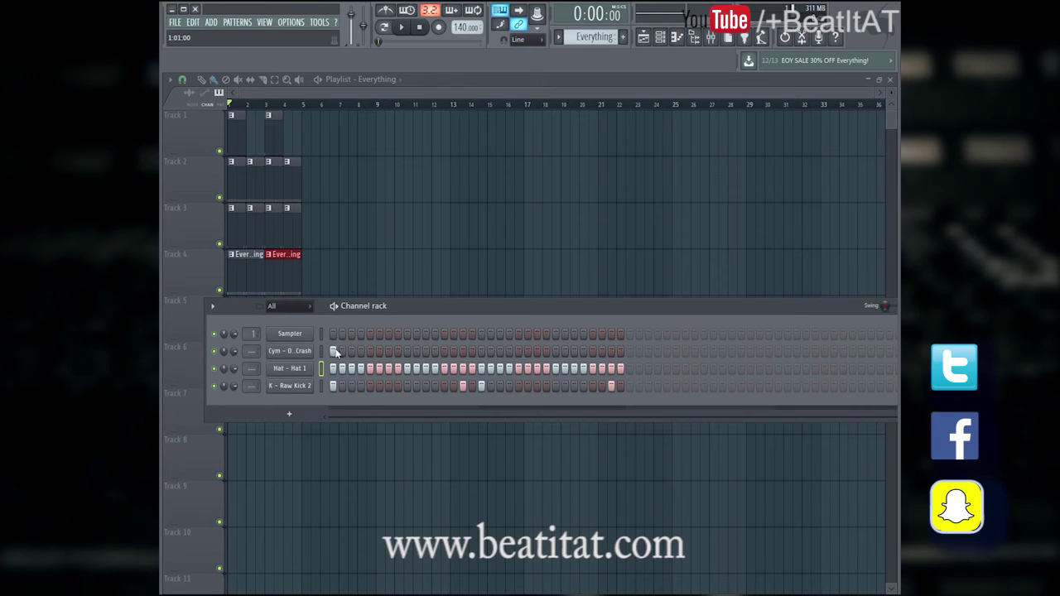
{"action": "left_click", "coordinate": [355, 209]}
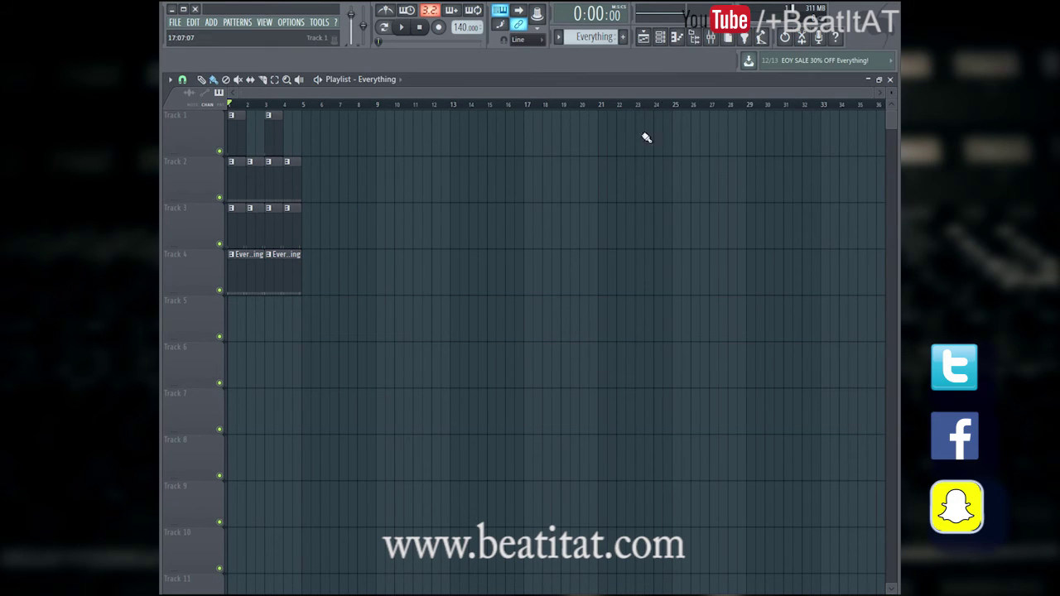
Step: Delete both Everything clips from Track 4
{"action": "left_click", "coordinate": [275, 139]}
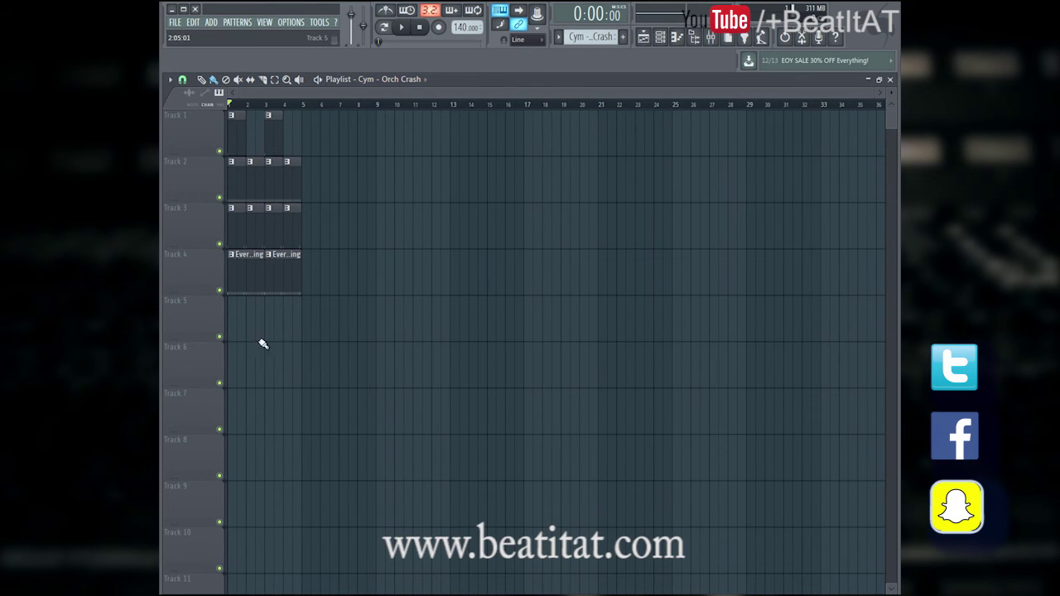
{"action": "key", "text": "Delete"}
{"action": "left_click", "coordinate": [306, 284]}
{"action": "right_click", "coordinate": [306, 285]}
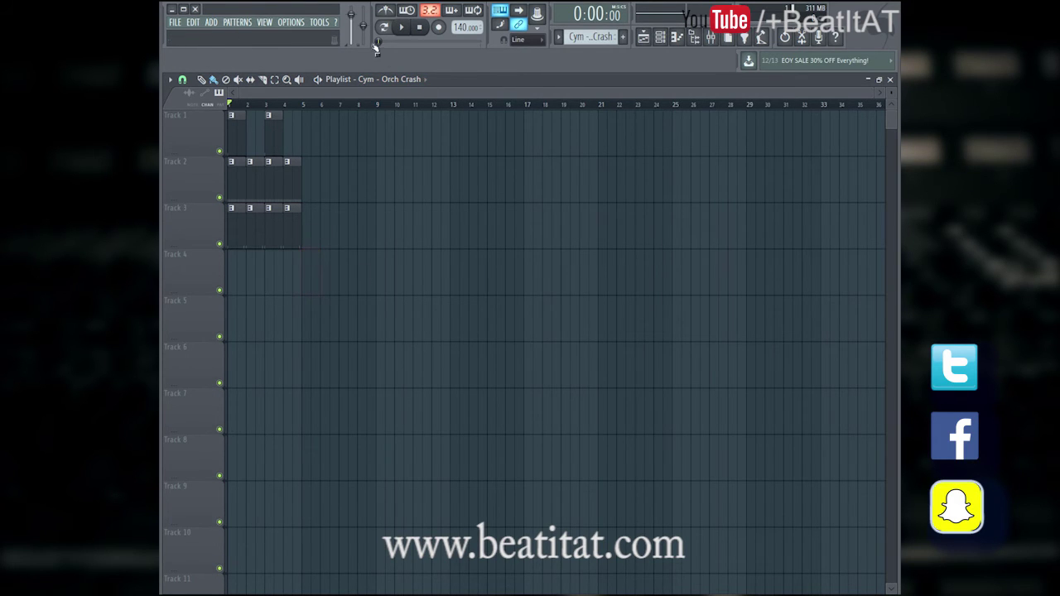
Step: Place two Everything clips at bars 5 and 7 of Track 4
{"action": "left_click", "coordinate": [424, 81]}
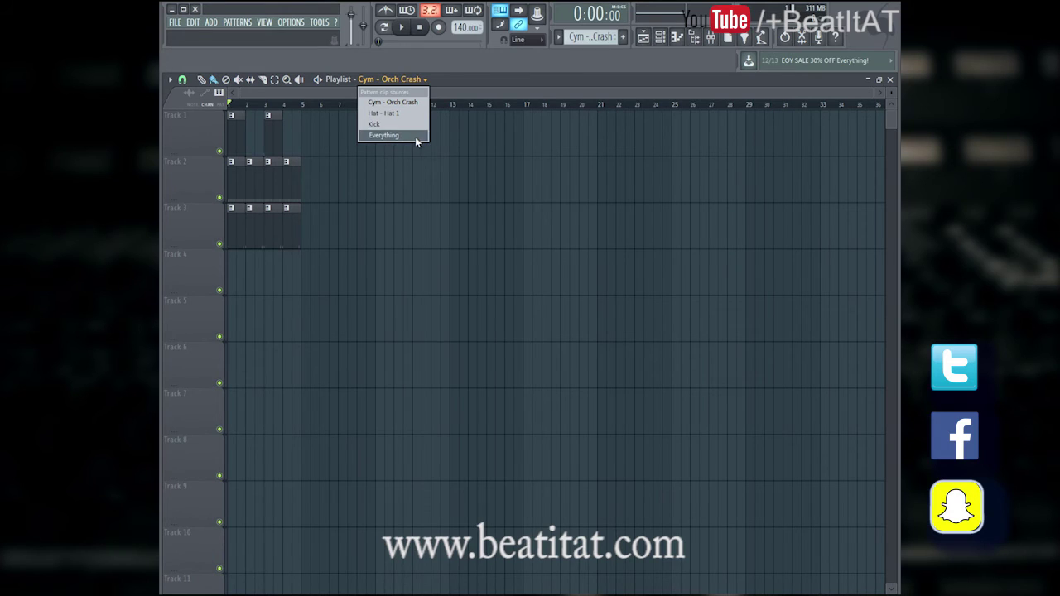
{"action": "left_click", "coordinate": [415, 137]}
{"action": "left_click", "coordinate": [303, 272]}
{"action": "left_click", "coordinate": [345, 268]}
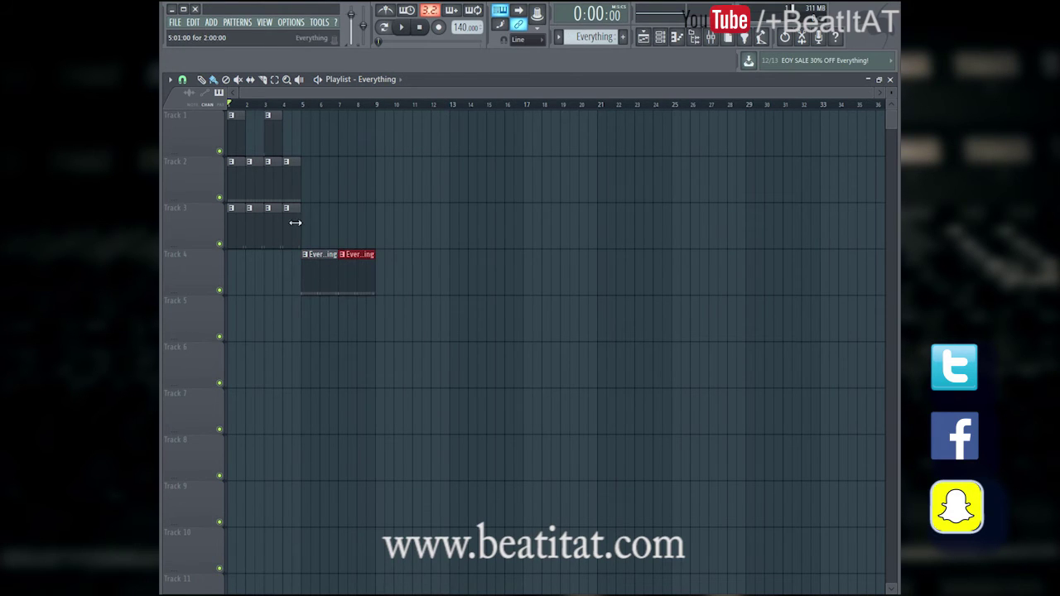
Step: Auto name Track 1 and Track 2 after the patterns they hold
{"action": "right_click", "coordinate": [190, 111]}
{"action": "left_click", "coordinate": [219, 150]}
{"action": "right_click", "coordinate": [220, 157]}
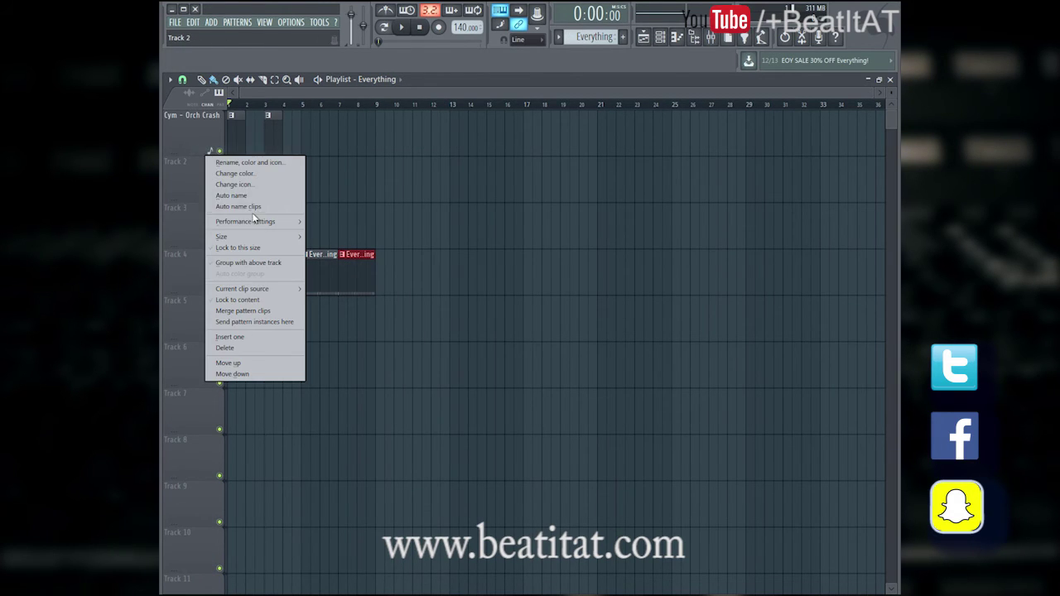
{"action": "left_click", "coordinate": [240, 205]}
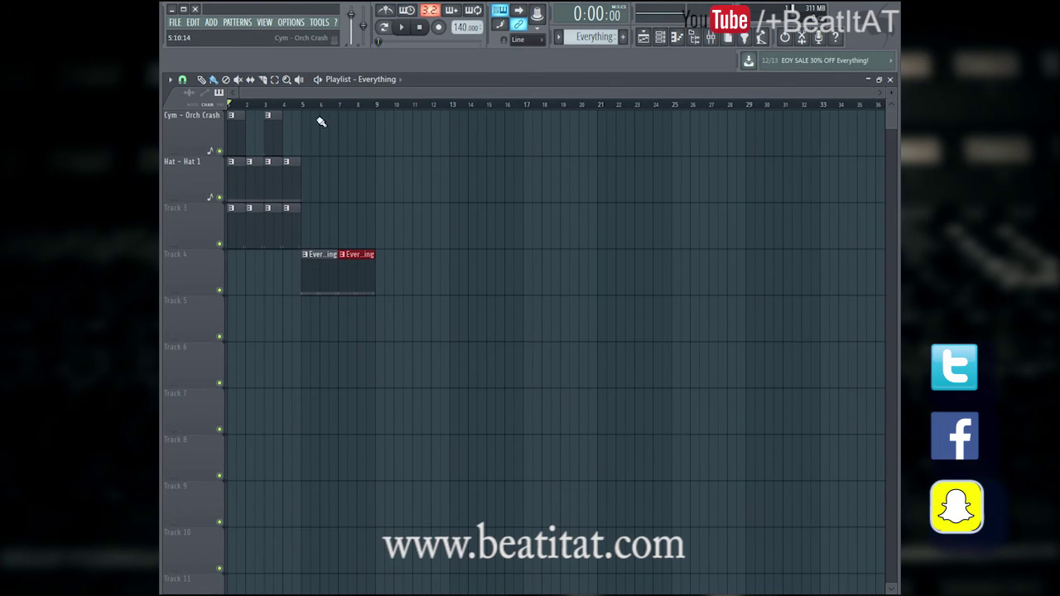
Step: Examine the steps of the Cym - Orch Crash, Kick and Everything patterns in the channel rack
{"action": "left_click", "coordinate": [275, 136]}
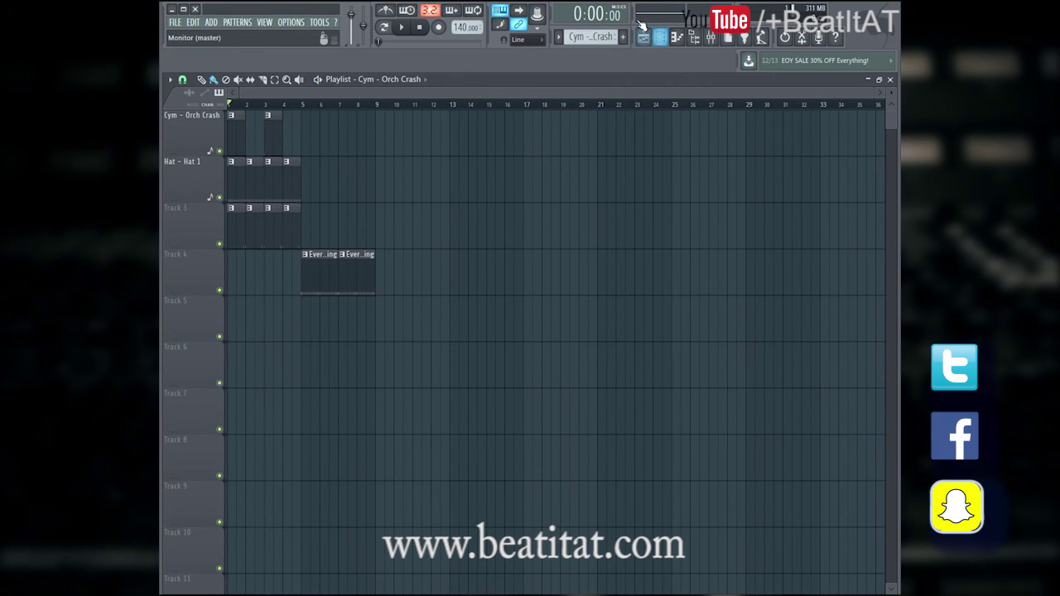
{"action": "left_click", "coordinate": [662, 40]}
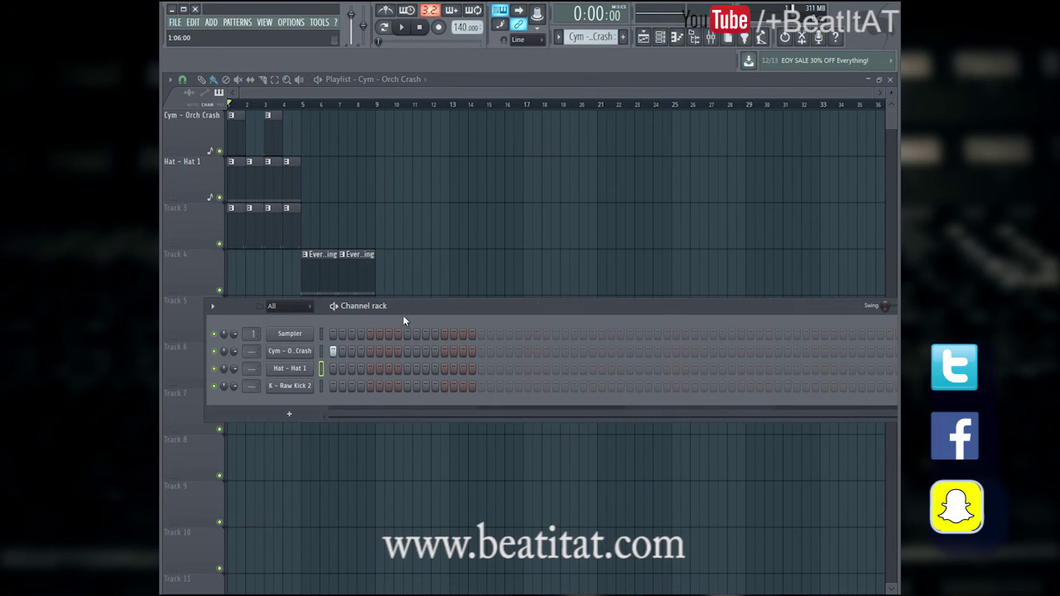
{"action": "key", "text": "KP_Add"}
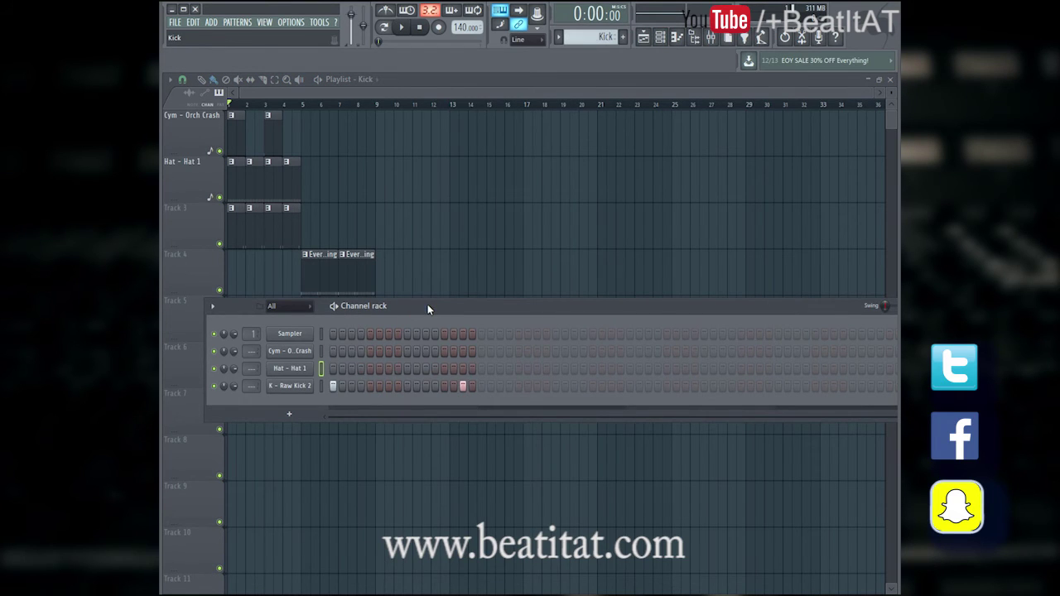
{"action": "key", "text": "KP_Add"}
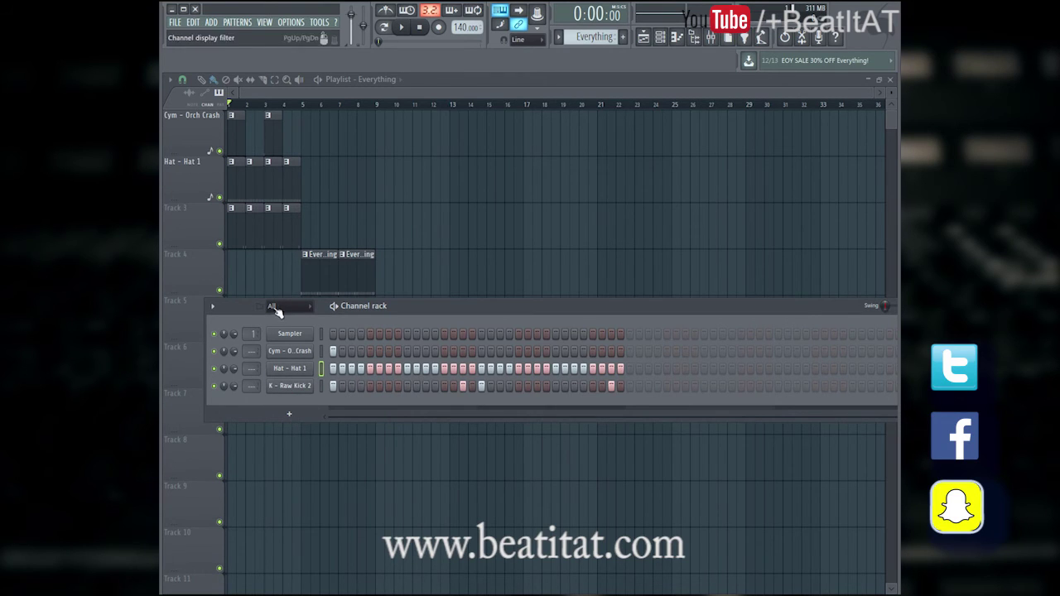
{"action": "key", "text": "F6"}
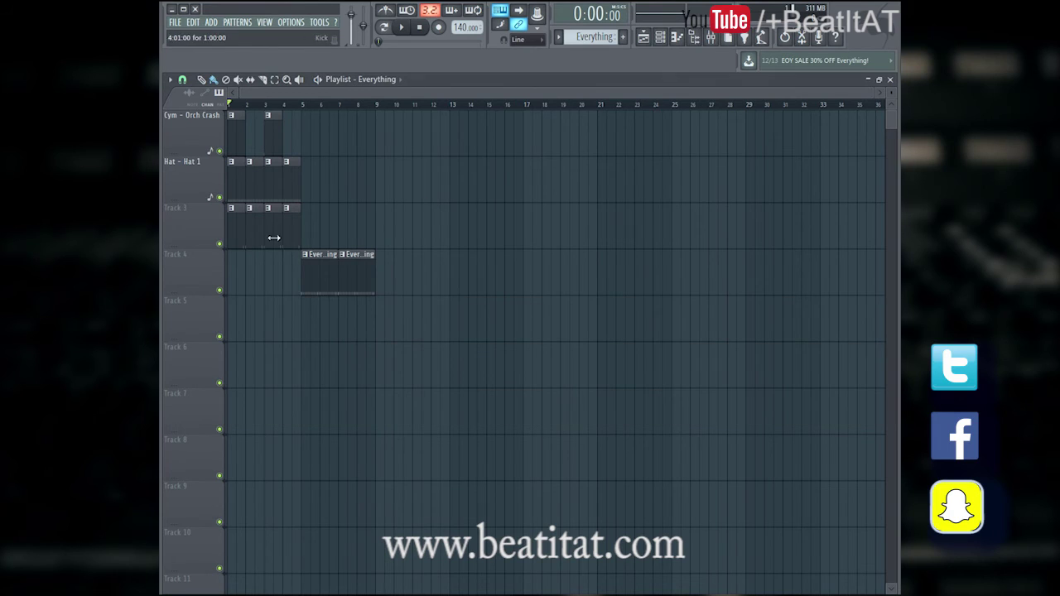
Step: Auto name Track 3 and Track 4 after the patterns they hold
{"action": "right_click", "coordinate": [186, 246]}
{"action": "left_click", "coordinate": [208, 242]}
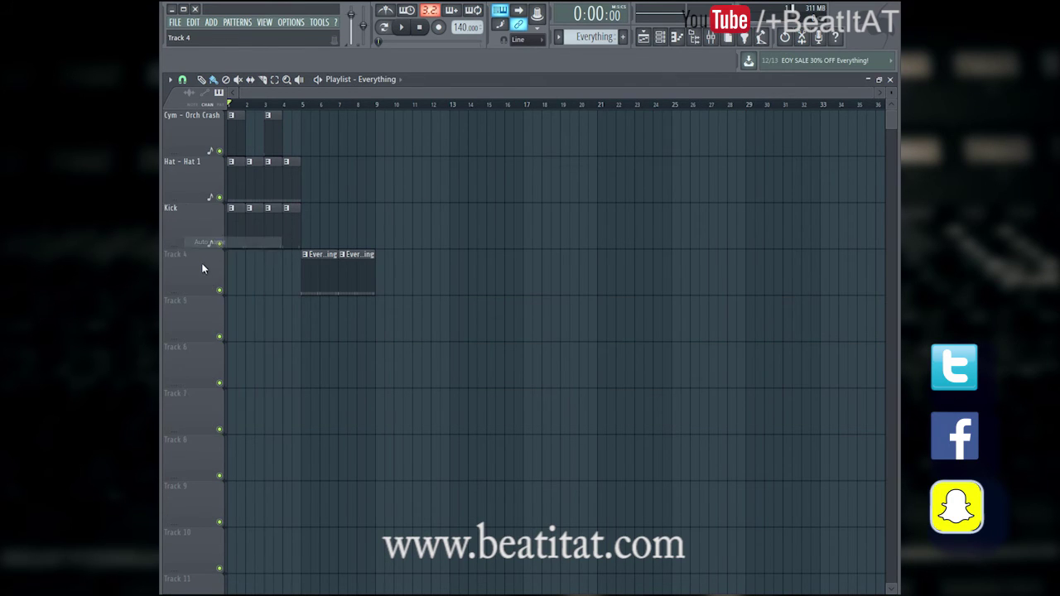
{"action": "right_click", "coordinate": [201, 263]}
{"action": "left_click", "coordinate": [249, 288]}
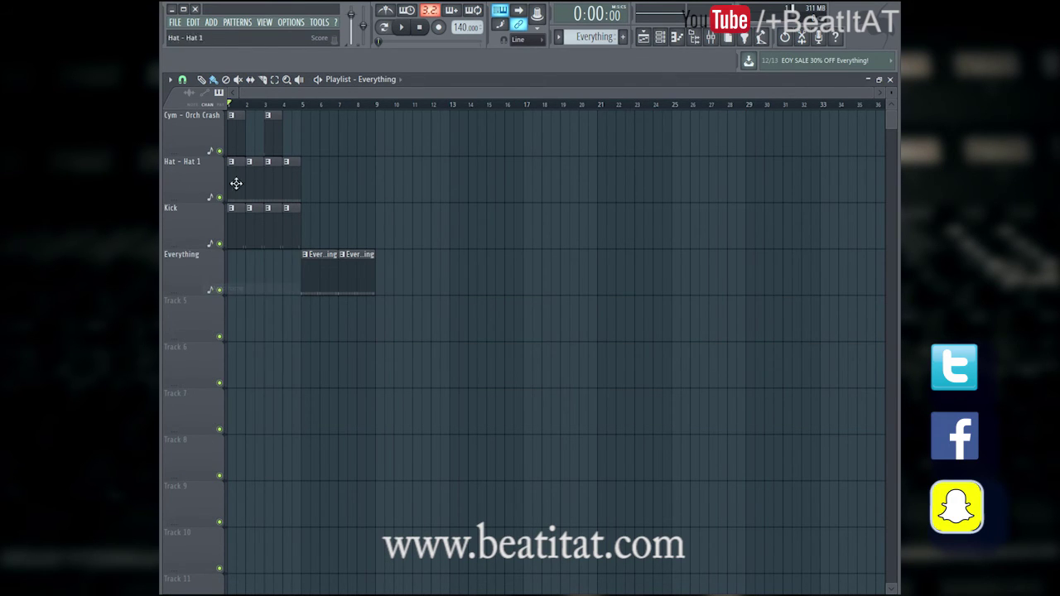
Step: Play the arrangement into the Everything clips, stop it, and delete all clips from the four named tracks
{"action": "key", "text": "space"}
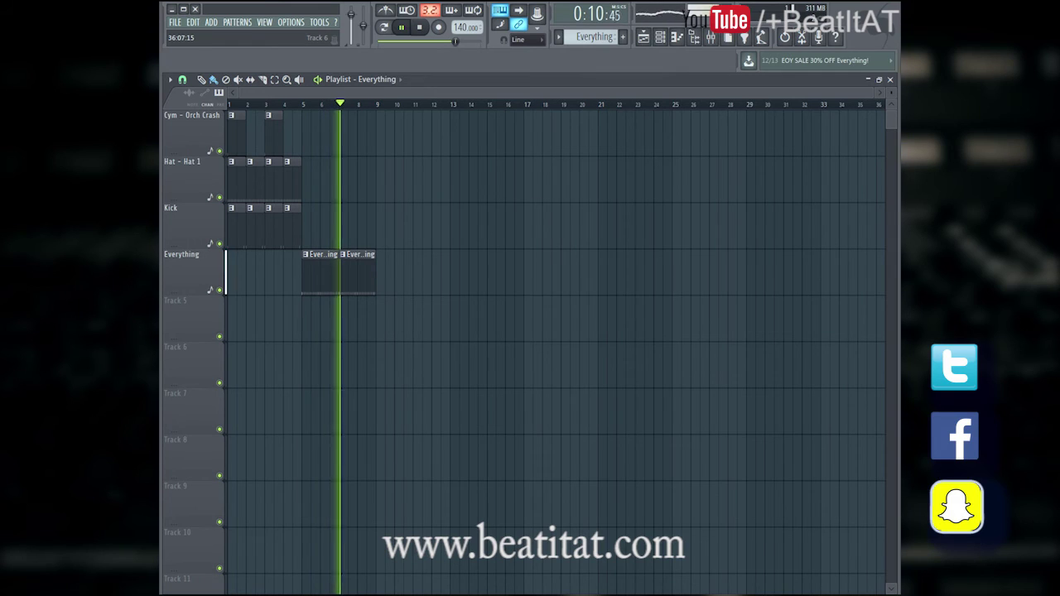
{"action": "key", "text": "space"}
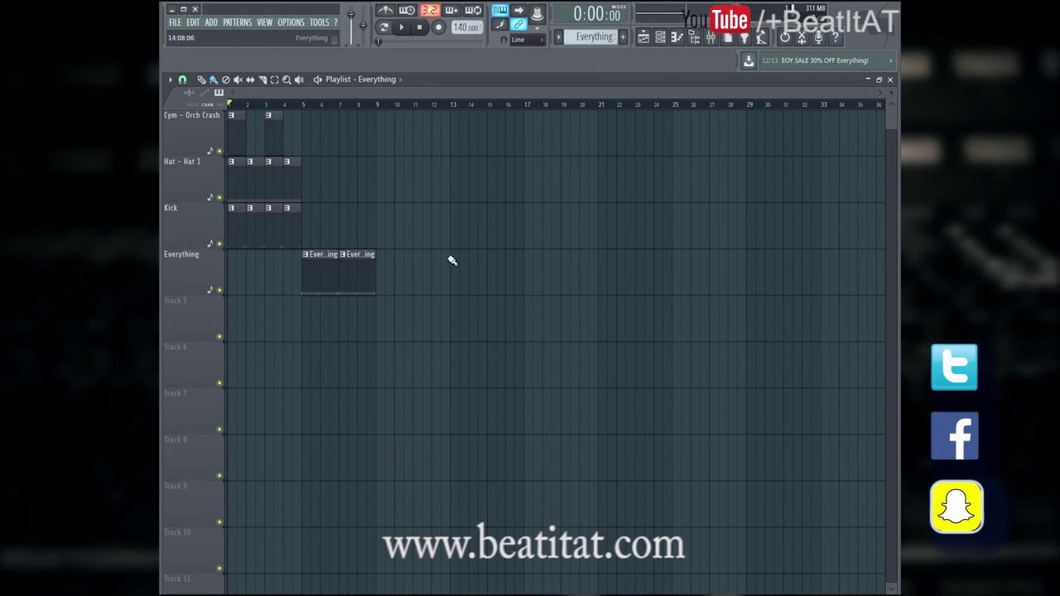
{"action": "right_click", "coordinate": [340, 263]}
{"action": "right_click", "coordinate": [236, 219]}
{"action": "right_click", "coordinate": [267, 178]}
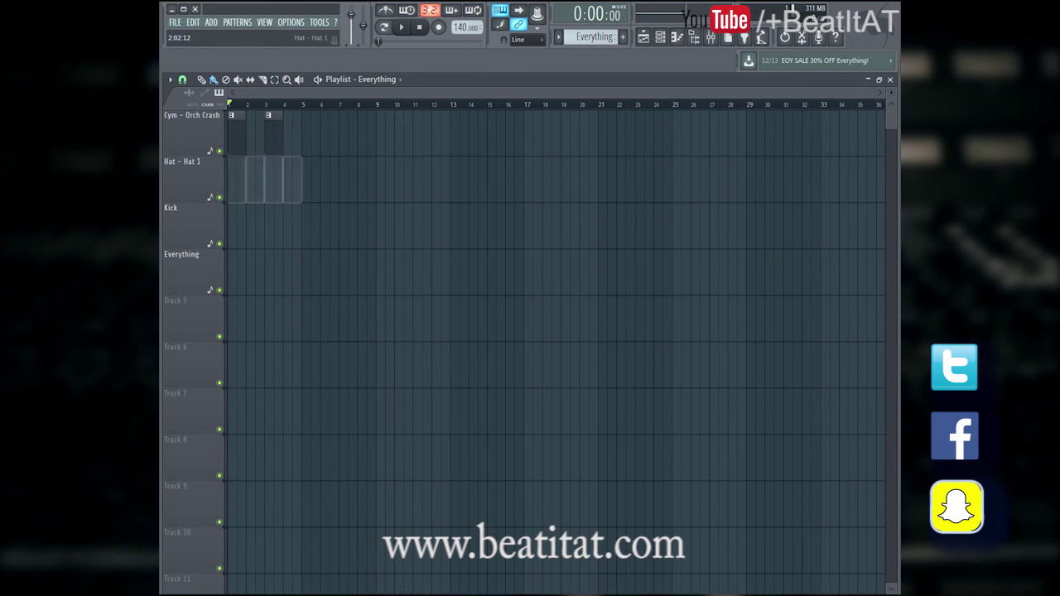
{"action": "right_click", "coordinate": [250, 132]}
Step: Review the Everything pattern's steps, and place Cym - Orch Crash clips at bars 1, 5 and 7 of the crash track
{"action": "left_click", "coordinate": [660, 41]}
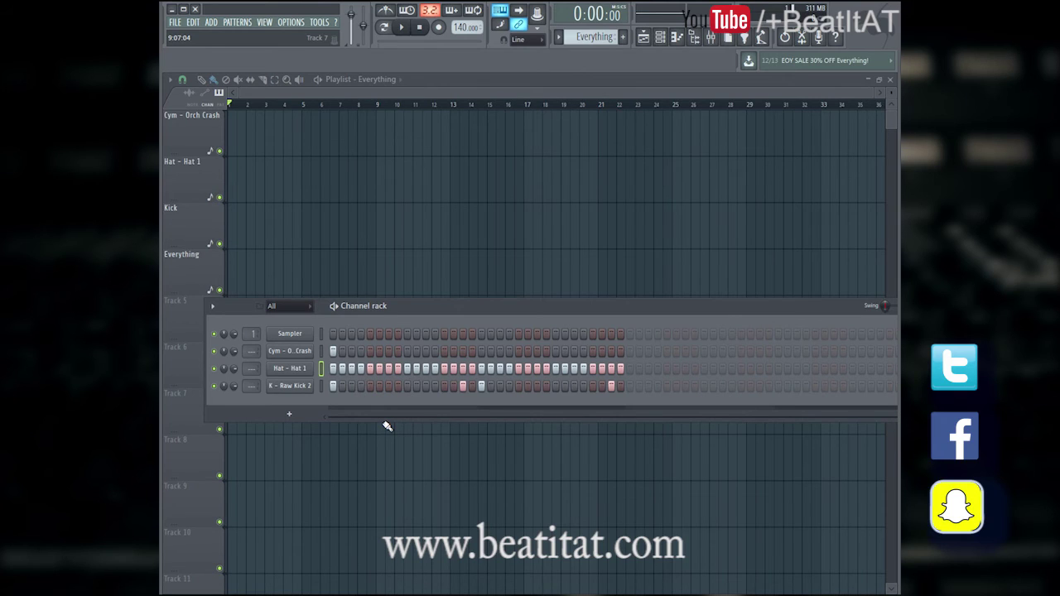
{"action": "key", "text": "F6"}
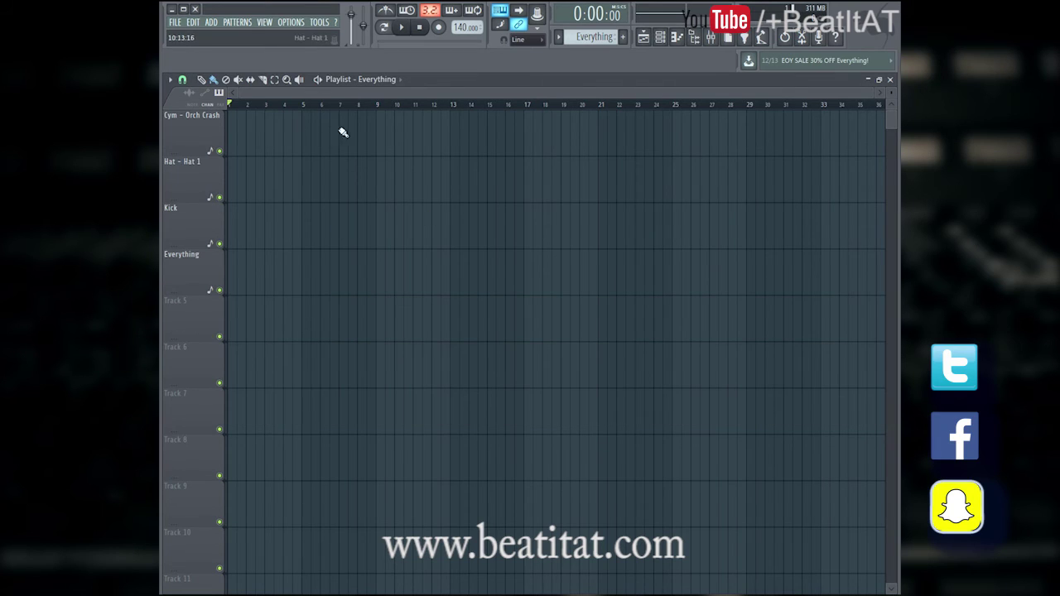
{"action": "left_click", "coordinate": [377, 80]}
{"action": "left_click", "coordinate": [412, 106]}
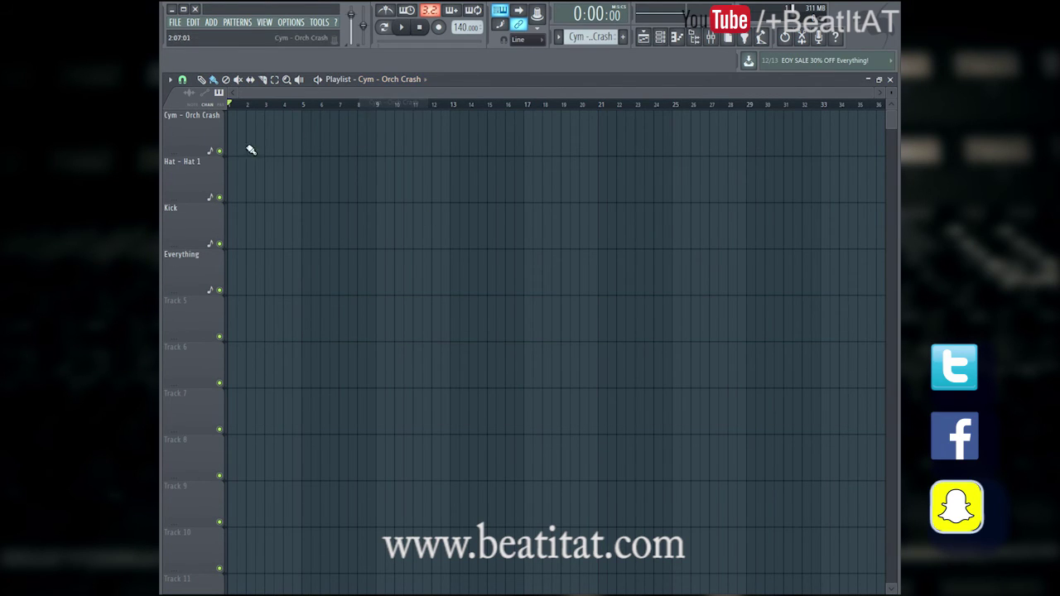
{"action": "left_click", "coordinate": [236, 116]}
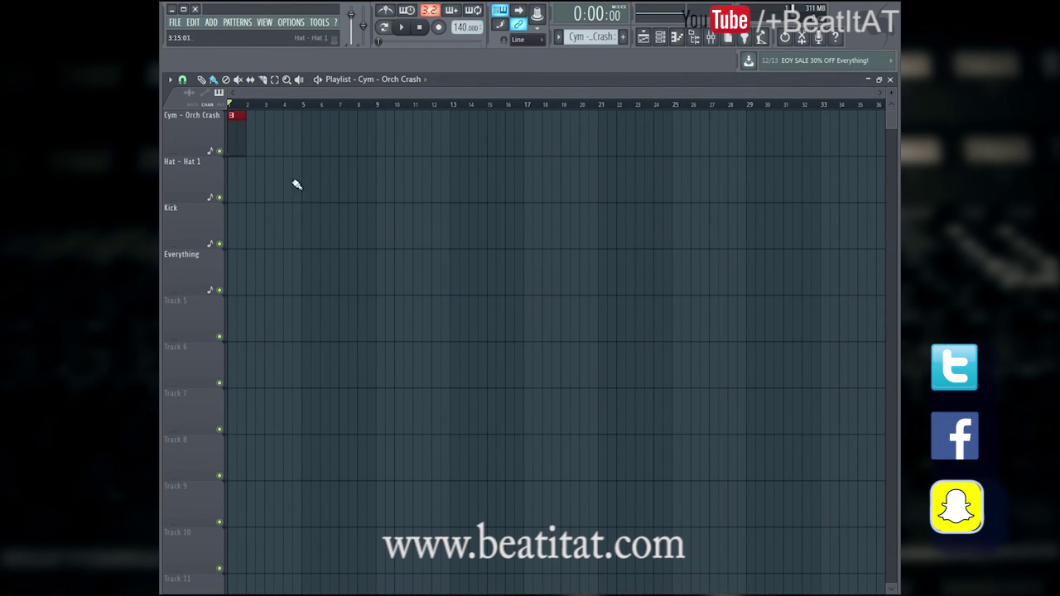
{"action": "left_click", "coordinate": [311, 147]}
{"action": "left_click_drag", "start_coordinate": [324, 142], "coordinate": [315, 141]}
{"action": "left_click", "coordinate": [343, 143]}
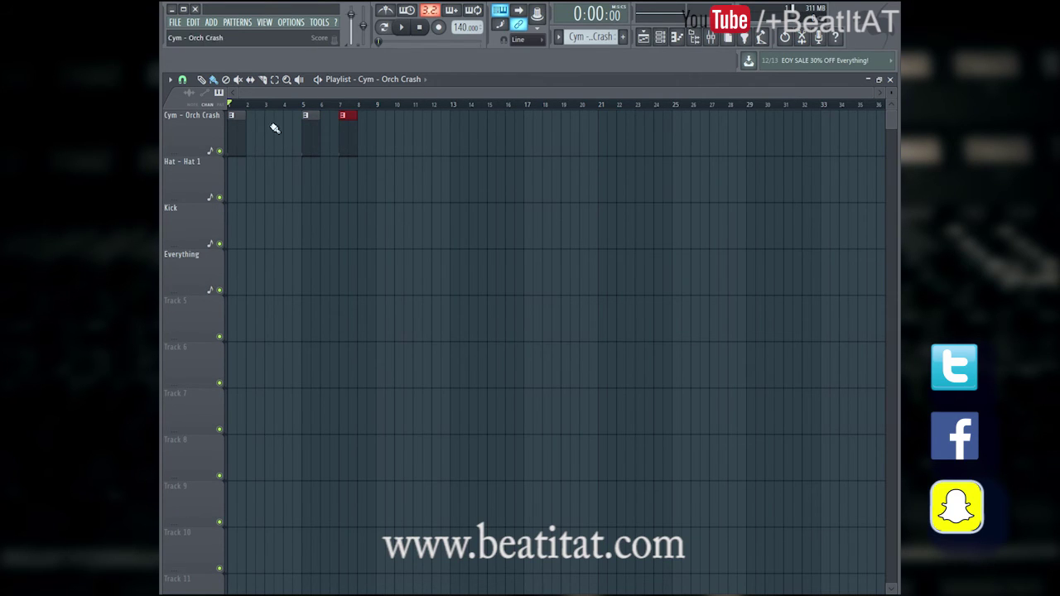
Step: Place Hat - Hat 1 pattern clips at bars 5 through 8 of the hi-hat track
{"action": "left_click", "coordinate": [413, 81]}
{"action": "left_click", "coordinate": [387, 114]}
{"action": "left_click", "coordinate": [246, 208]}
{"action": "right_click", "coordinate": [246, 222]}
{"action": "left_click_drag", "start_coordinate": [308, 186], "coordinate": [372, 190]}
Step: Place Kick pattern clips at bars 1 through 6 and bars 9 through 12 of the kick track
{"action": "left_click", "coordinate": [390, 80]}
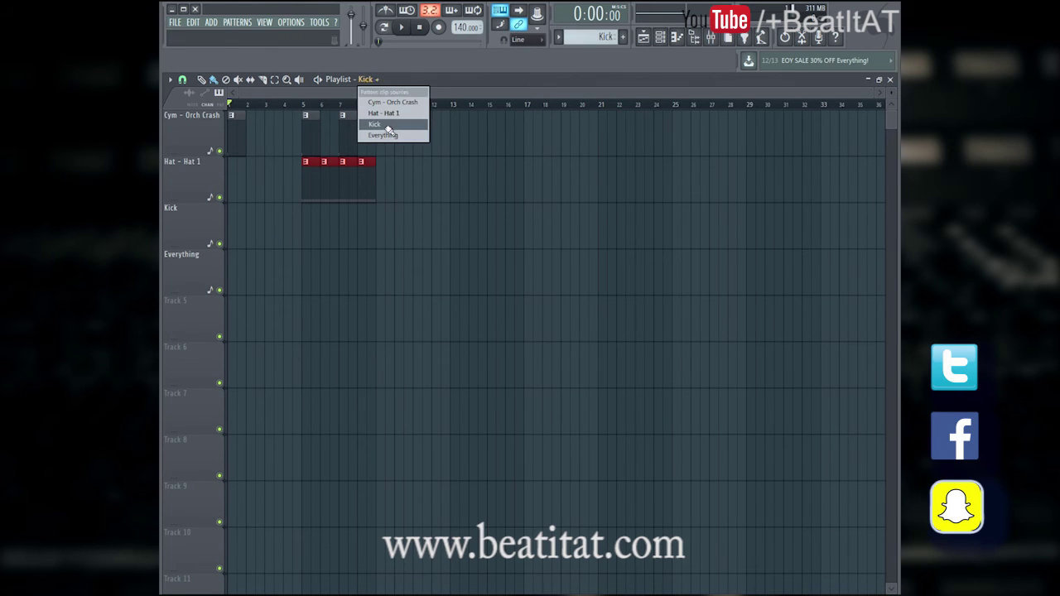
{"action": "left_click", "coordinate": [373, 124]}
{"action": "mouse_move", "coordinate": [232, 217]}
{"action": "left_mouse_down"}
{"action": "mouse_move", "coordinate": [292, 220]}
{"action": "mouse_move", "coordinate": [331, 234]}
{"action": "left_mouse_up"}
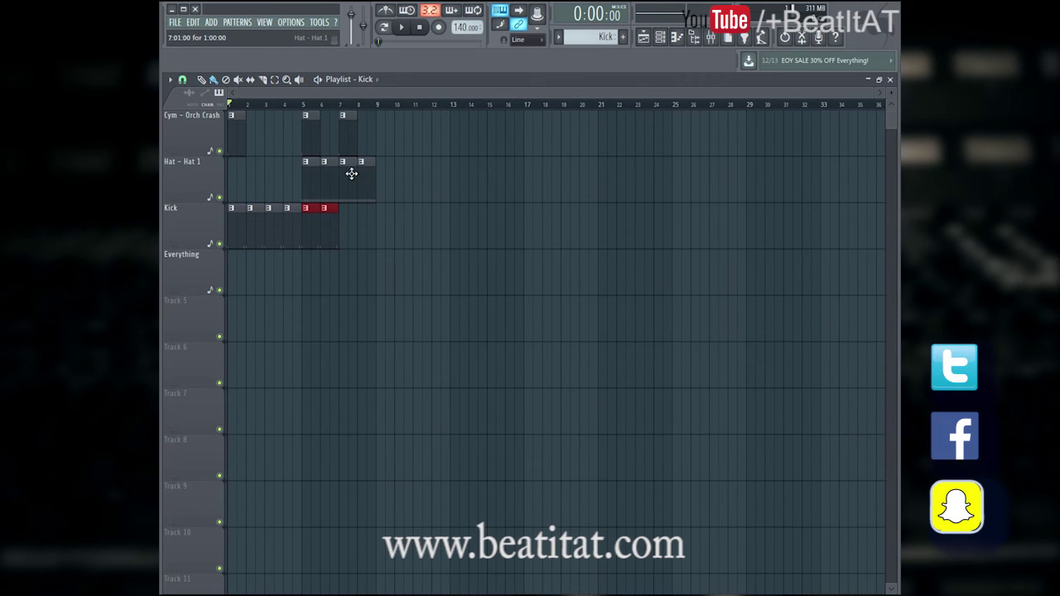
{"action": "left_click", "coordinate": [381, 232]}
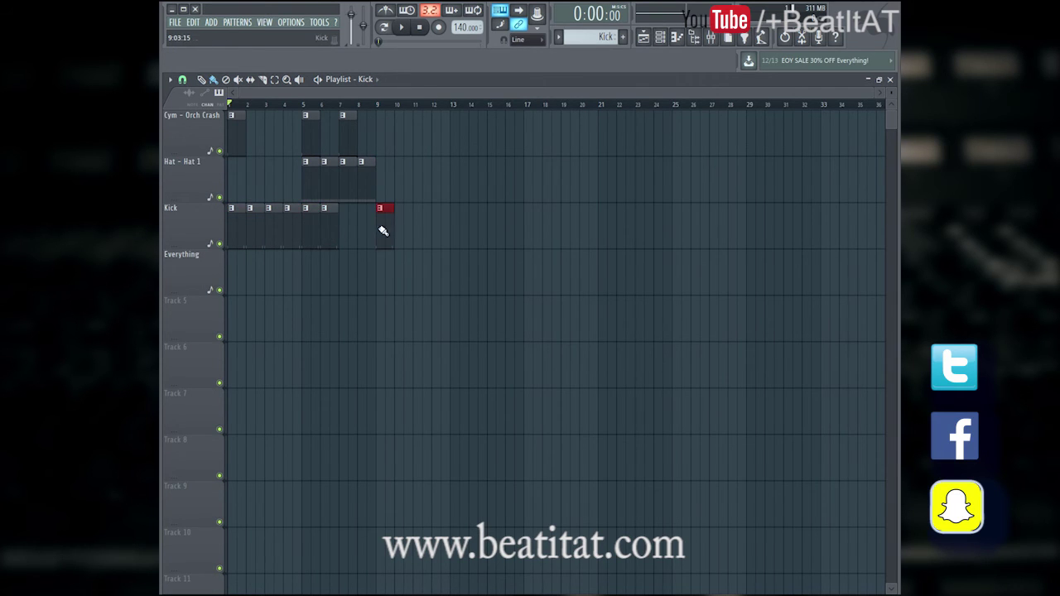
{"action": "left_click", "coordinate": [416, 232]}
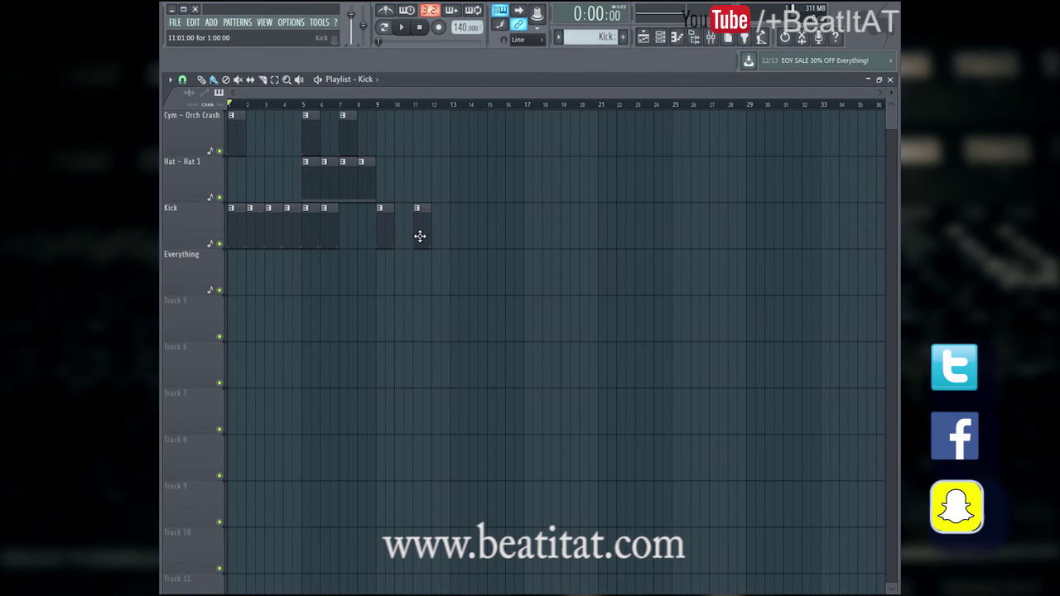
{"action": "right_click", "coordinate": [418, 228]}
{"action": "left_click_drag", "start_coordinate": [407, 228], "coordinate": [436, 230]}
Step: Add Hat - Hat 1 clips at bars 9 and 10 of the hi-hat track
{"action": "left_click", "coordinate": [386, 197]}
{"action": "left_click", "coordinate": [390, 191]}
{"action": "left_click", "coordinate": [398, 190]}
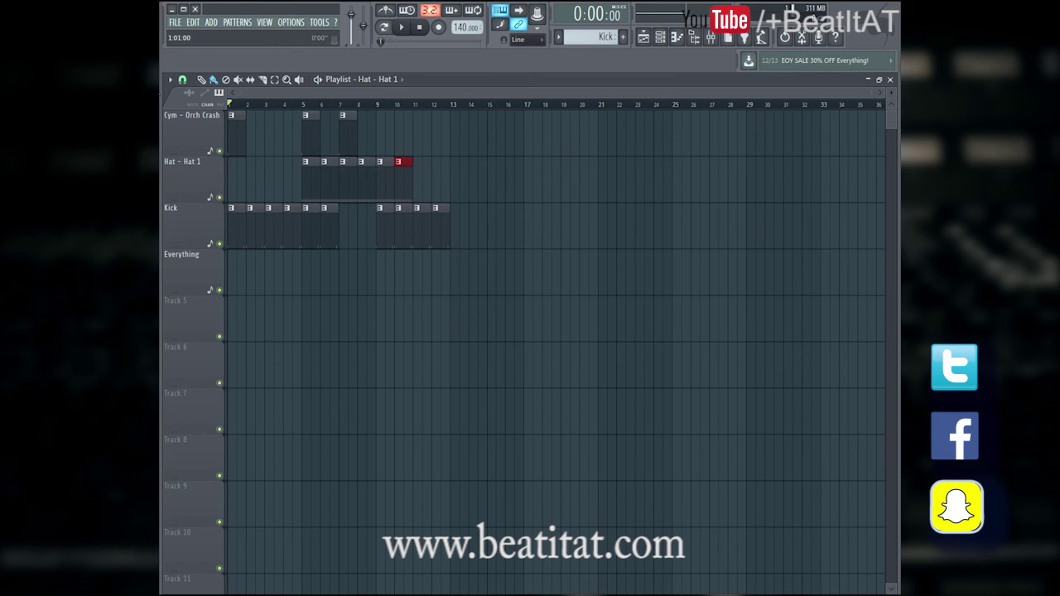
Step: Play the arrangement from the start past bar 11, view the Kick track's options, and stop playback
{"action": "key", "text": "space"}
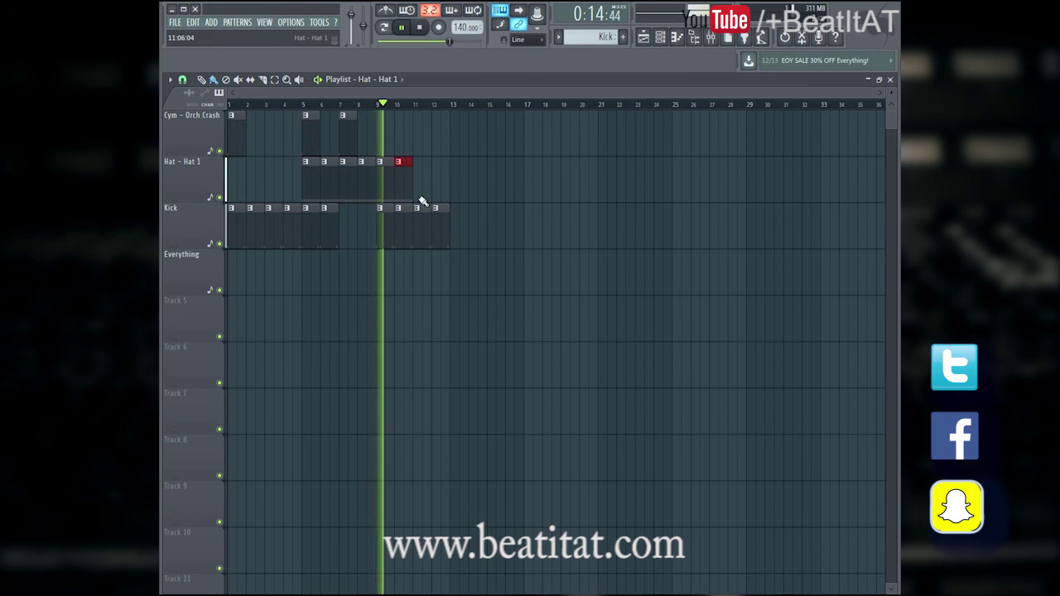
{"action": "right_click", "coordinate": [201, 219]}
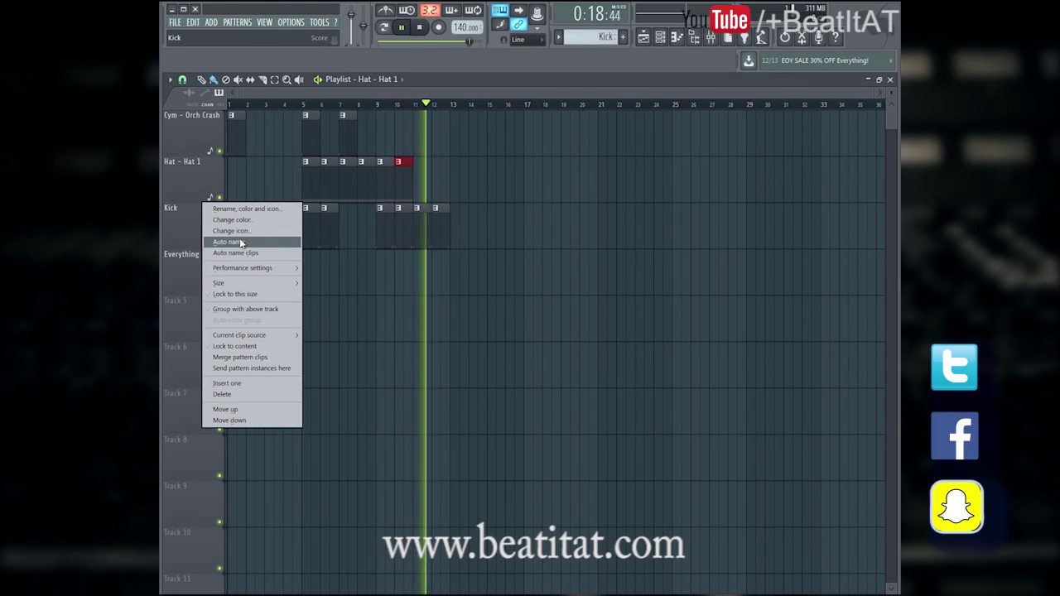
{"action": "left_click", "coordinate": [164, 222]}
{"action": "key", "text": "space"}
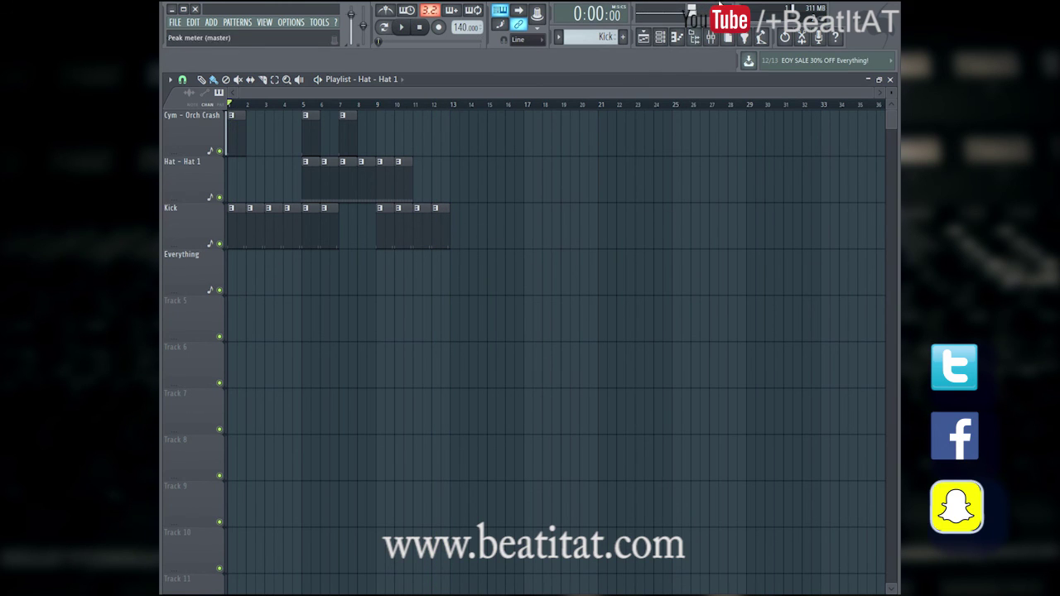
Step: Create a new empty pattern, place a clip of it at bar 13 of Track 5, and try to auto name that track
{"action": "left_click", "coordinate": [660, 37]}
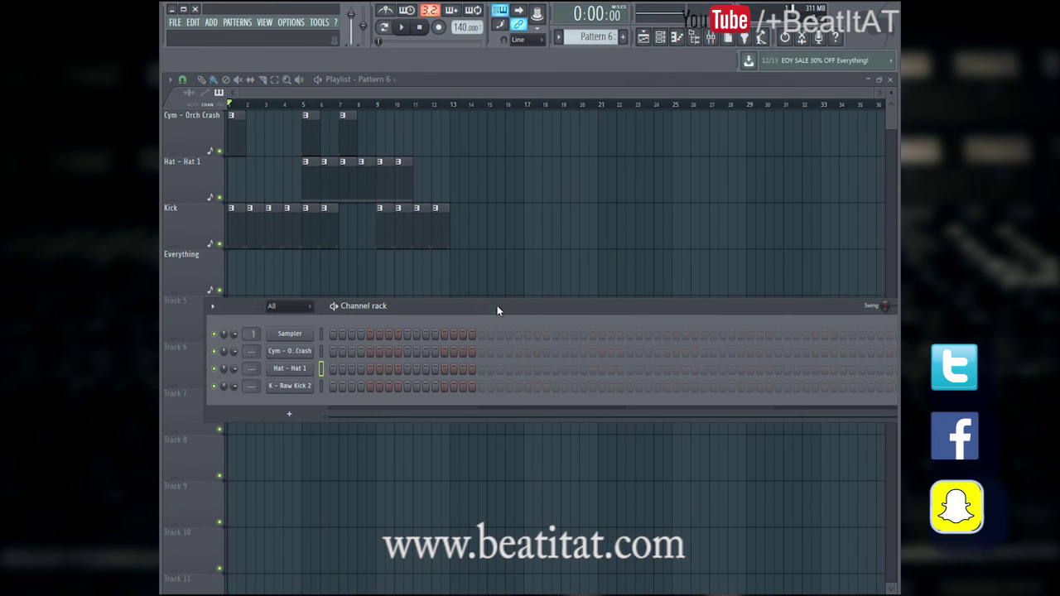
{"action": "key", "text": "F4"}
{"action": "key", "text": "F6"}
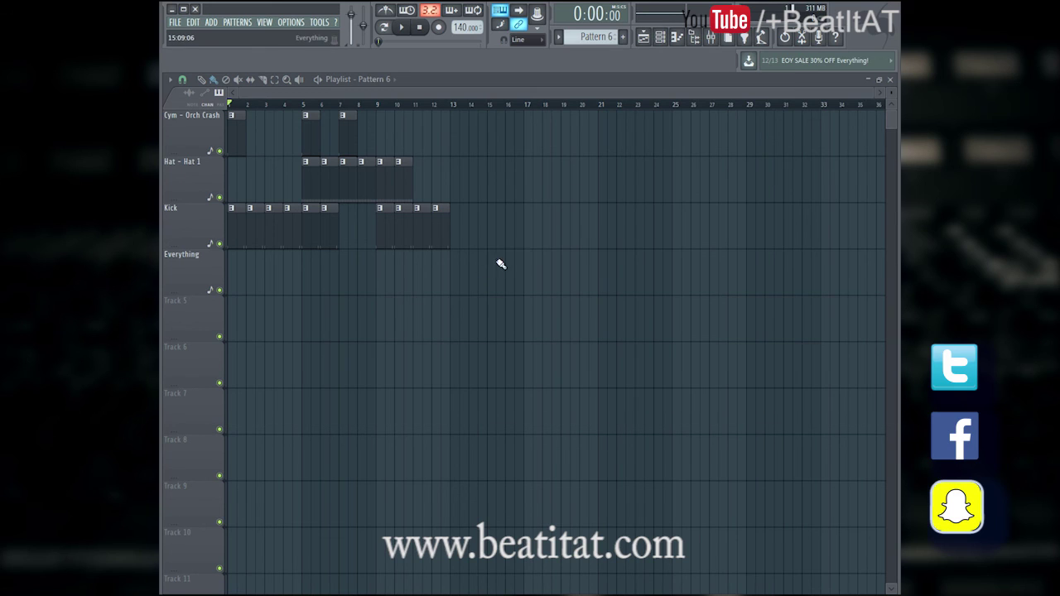
{"action": "left_click", "coordinate": [453, 307]}
{"action": "right_click", "coordinate": [189, 298]}
{"action": "left_click", "coordinate": [241, 335]}
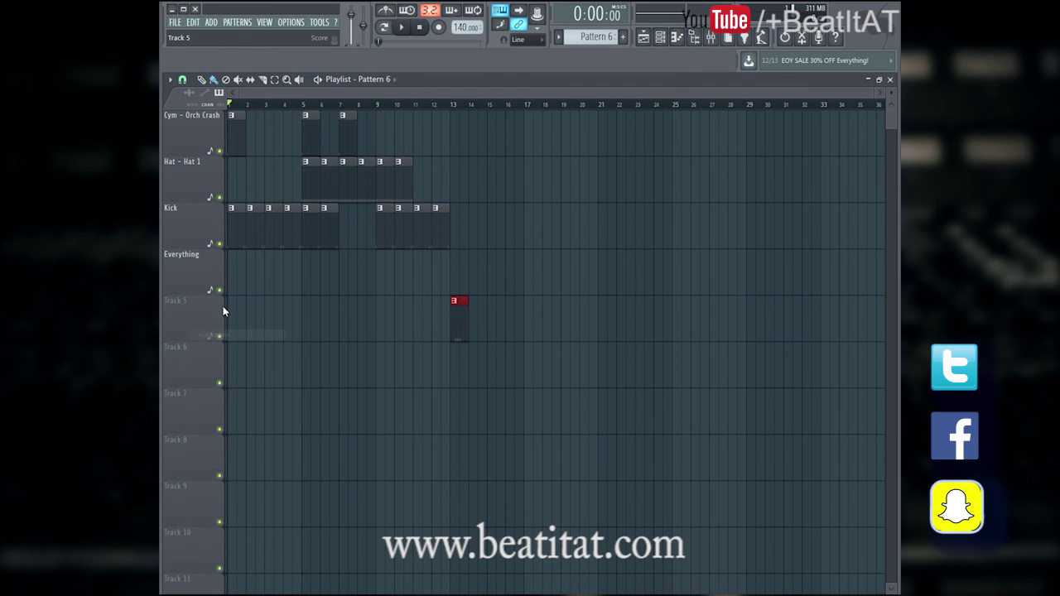
Step: Try out steps on the Sampler and crash channels of Pattern 6 and clear them again
{"action": "key", "text": "F6"}
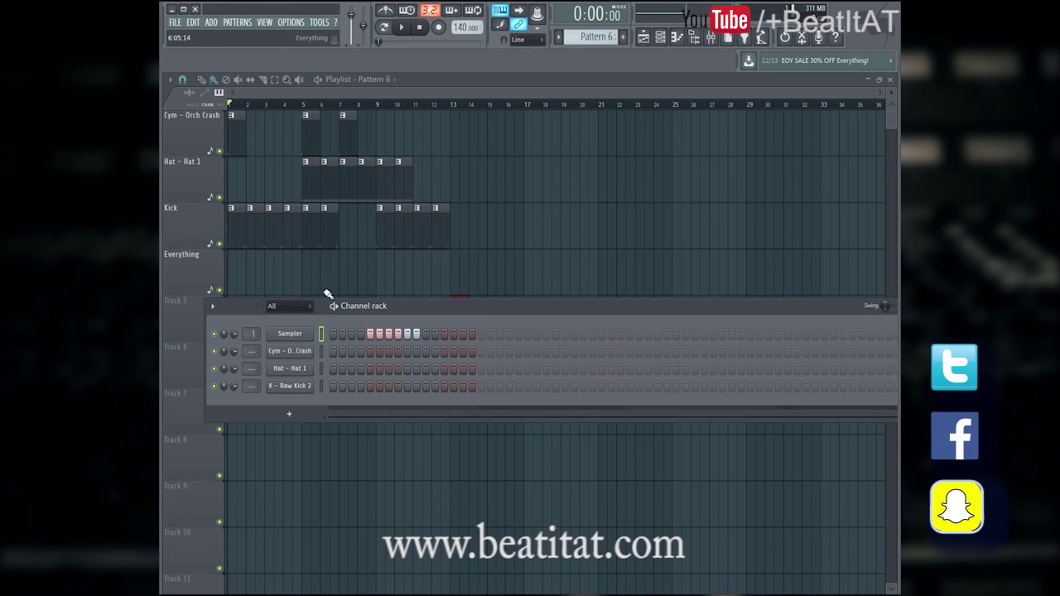
{"action": "left_click", "coordinate": [381, 334]}
{"action": "left_click", "coordinate": [381, 355]}
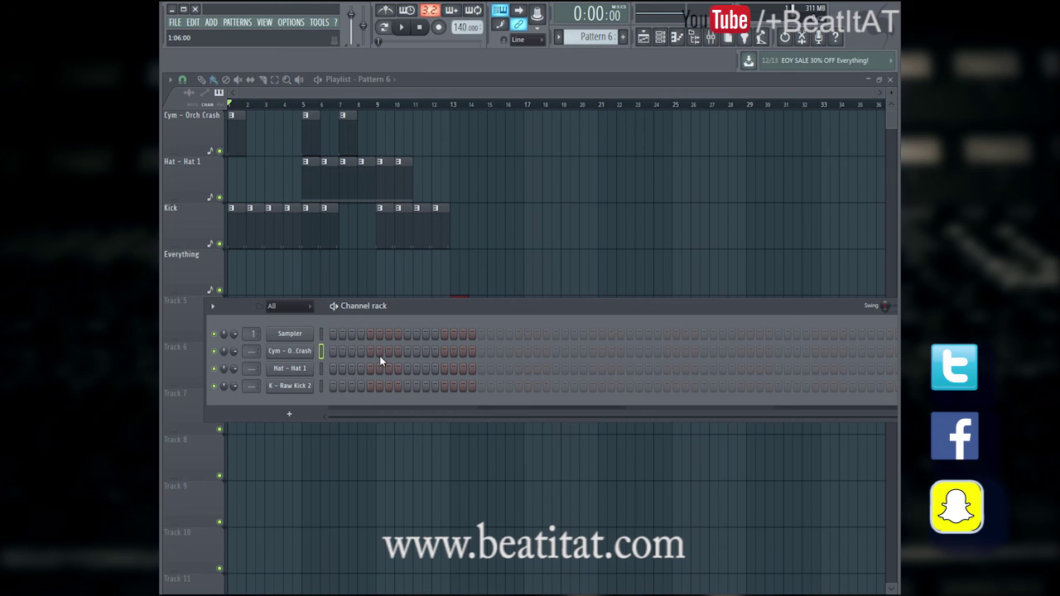
{"action": "left_click", "coordinate": [367, 335]}
{"action": "left_click", "coordinate": [332, 334]}
{"action": "key", "text": "F6"}
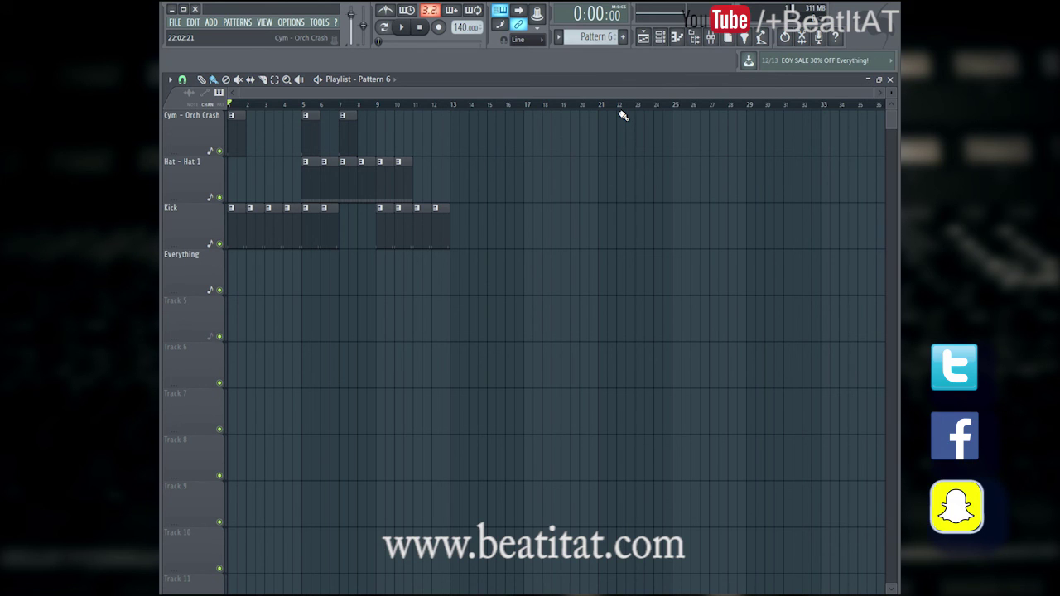
Step: Switch back to the Cym - Orch Crash pattern with the channel rack open, and move the rack mostly out of view
{"action": "left_click", "coordinate": [660, 37]}
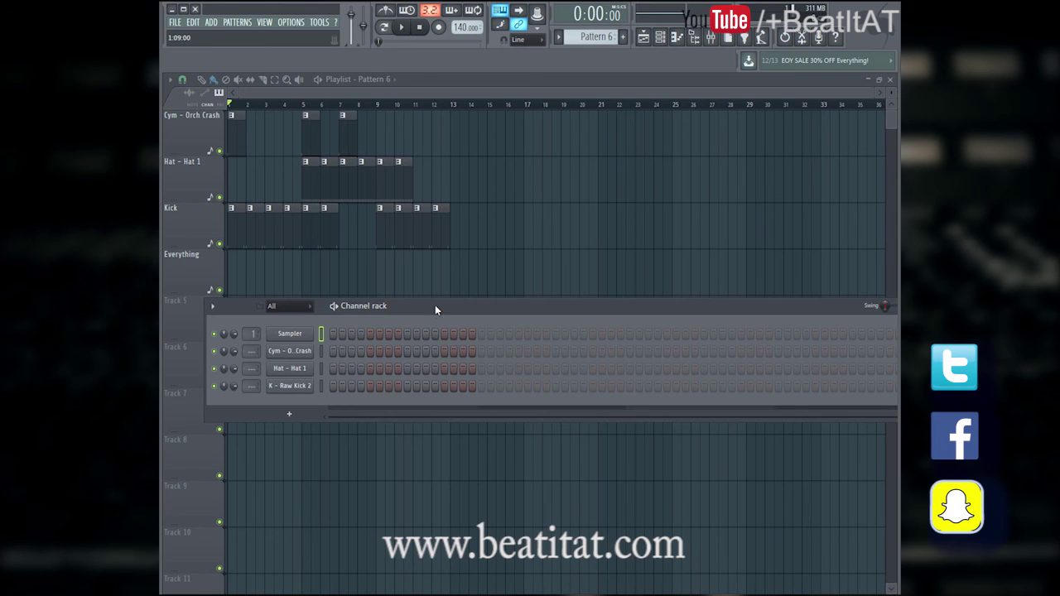
{"action": "key", "text": "KP_Subtract"}
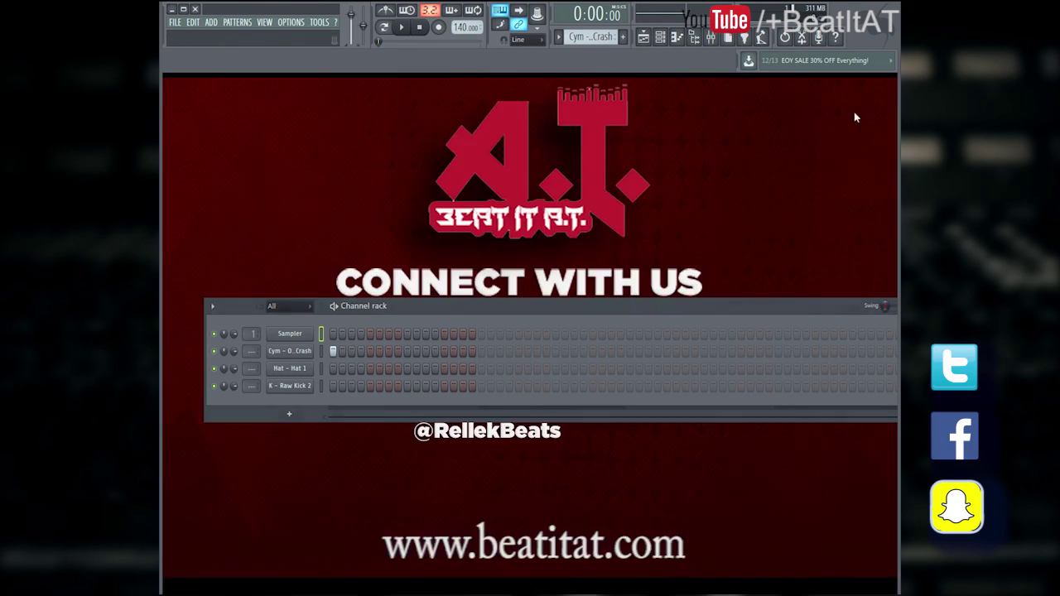
{"action": "left_click_drag", "start_coordinate": [627, 304], "coordinate": [309, 570]}
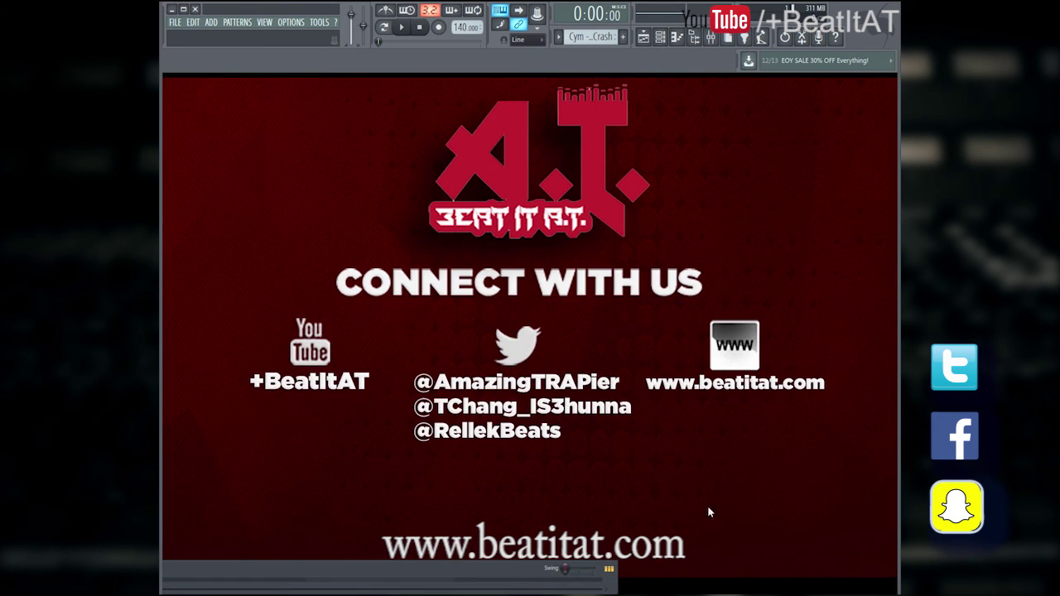